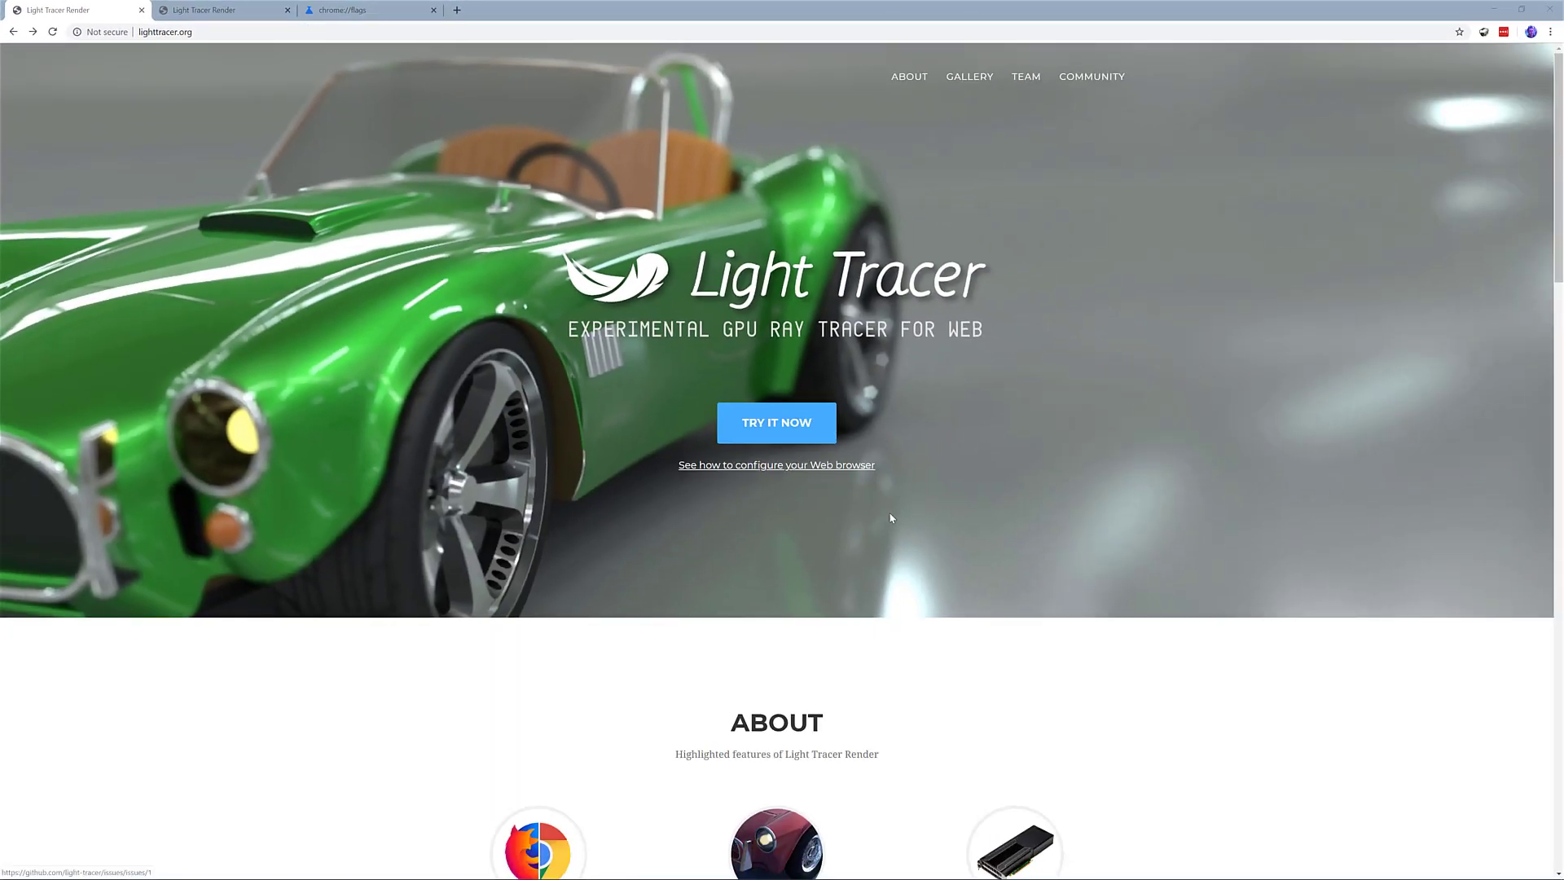
- Launch the Light Tracer web app with the decanter-and-berries demo scene rendering
{"action": "scroll", "coordinate": [1029, 526], "scroll_direction": "down", "scroll_amount": 1}
{"action": "scroll", "coordinate": [1029, 526], "scroll_direction": "down", "scroll_amount": 12}
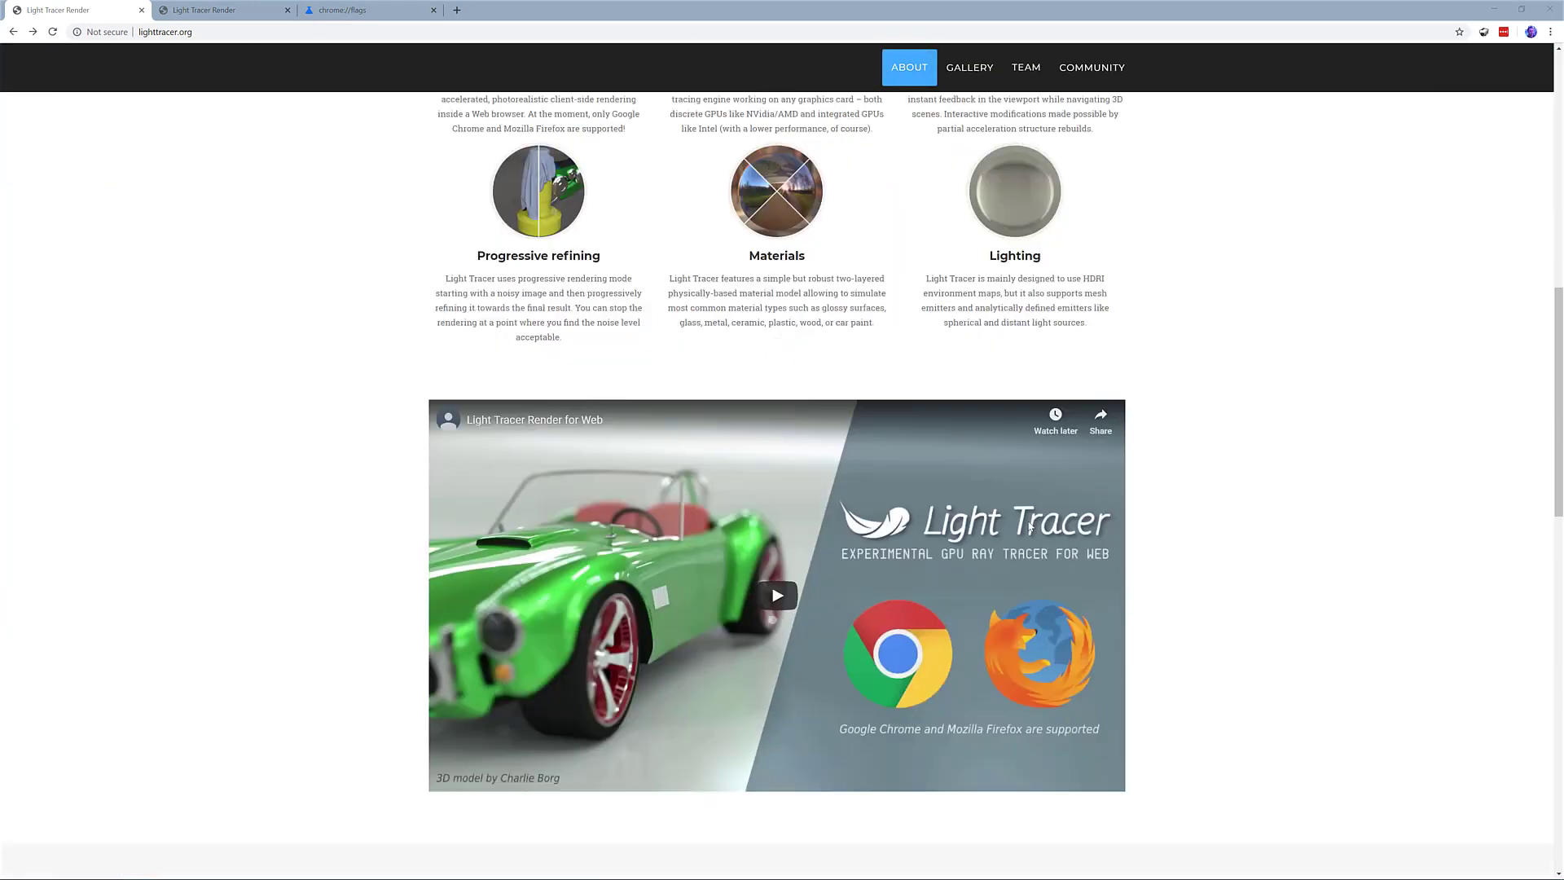
{"action": "scroll", "coordinate": [1030, 526], "scroll_direction": "down", "scroll_amount": 9}
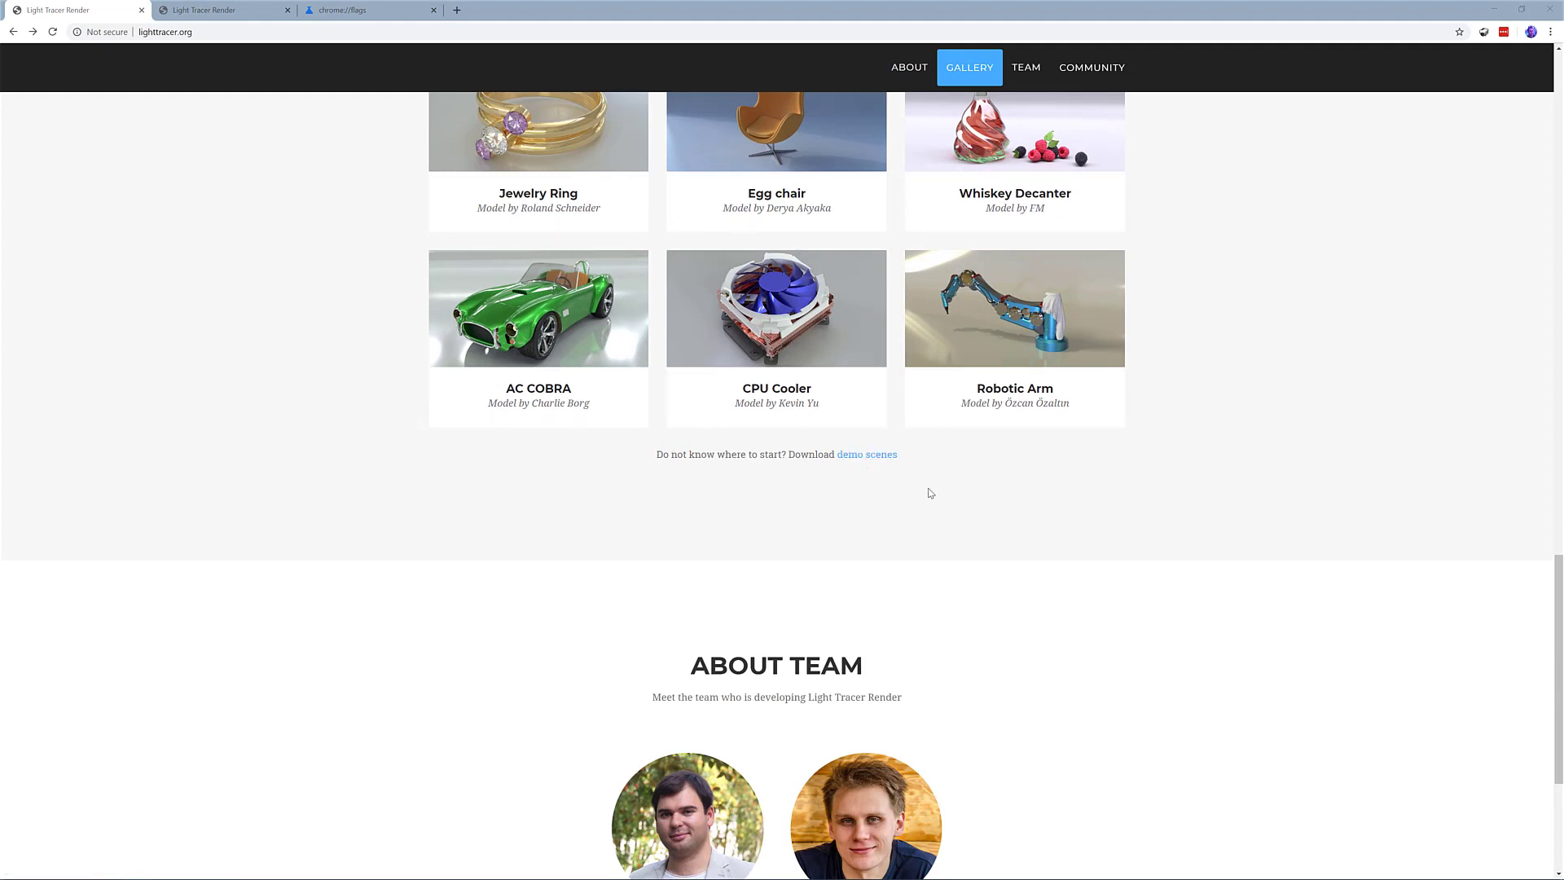
{"action": "scroll", "coordinate": [929, 486], "scroll_direction": "up", "scroll_amount": 20}
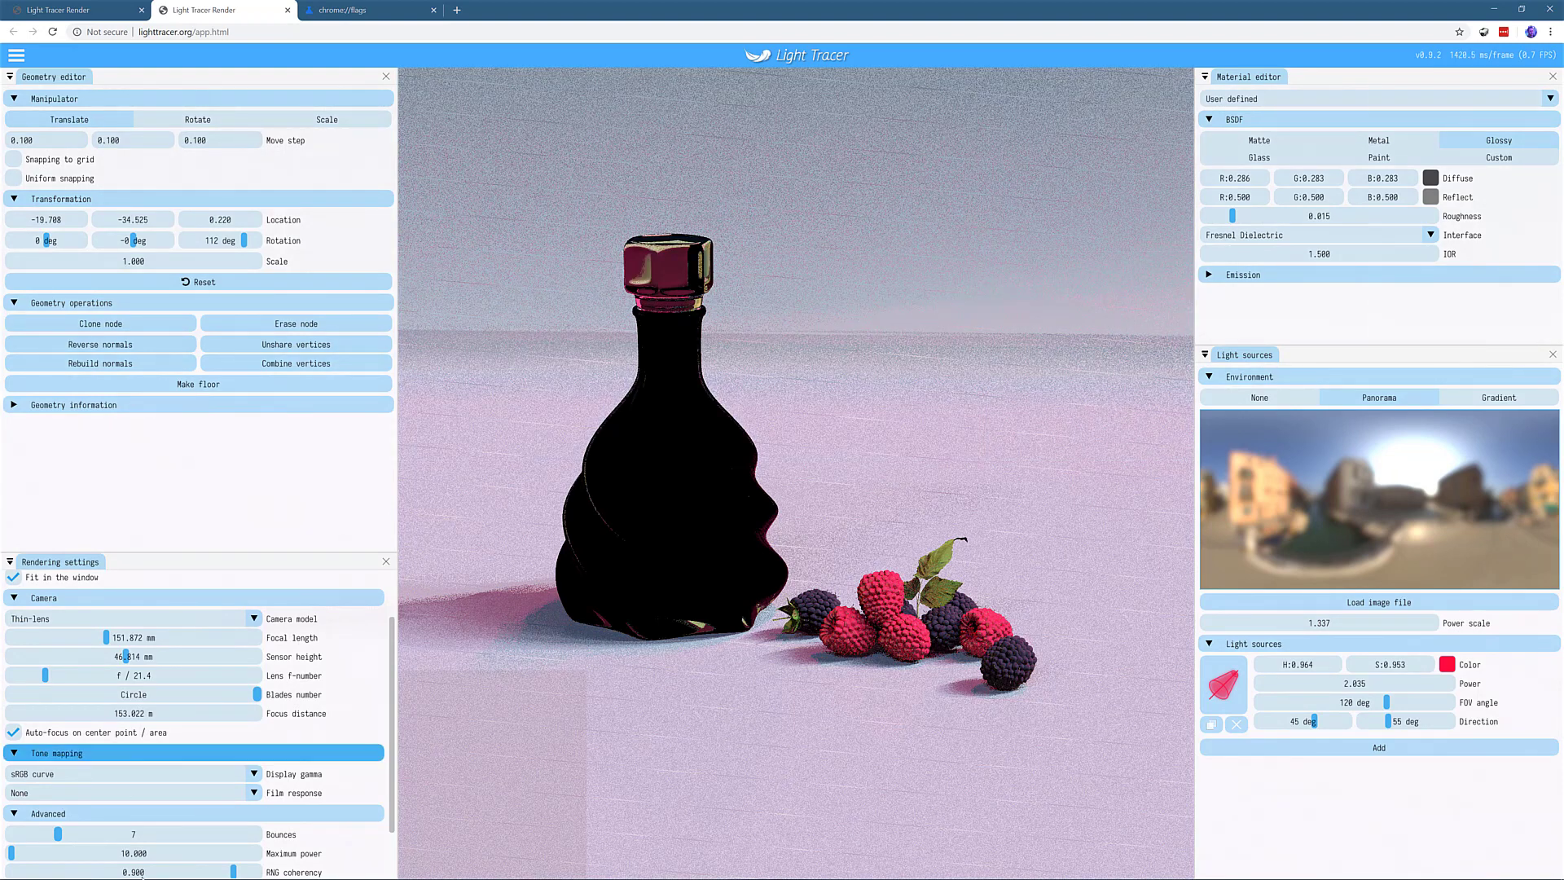
{"action": "mouse_move", "coordinate": [96, 849]}
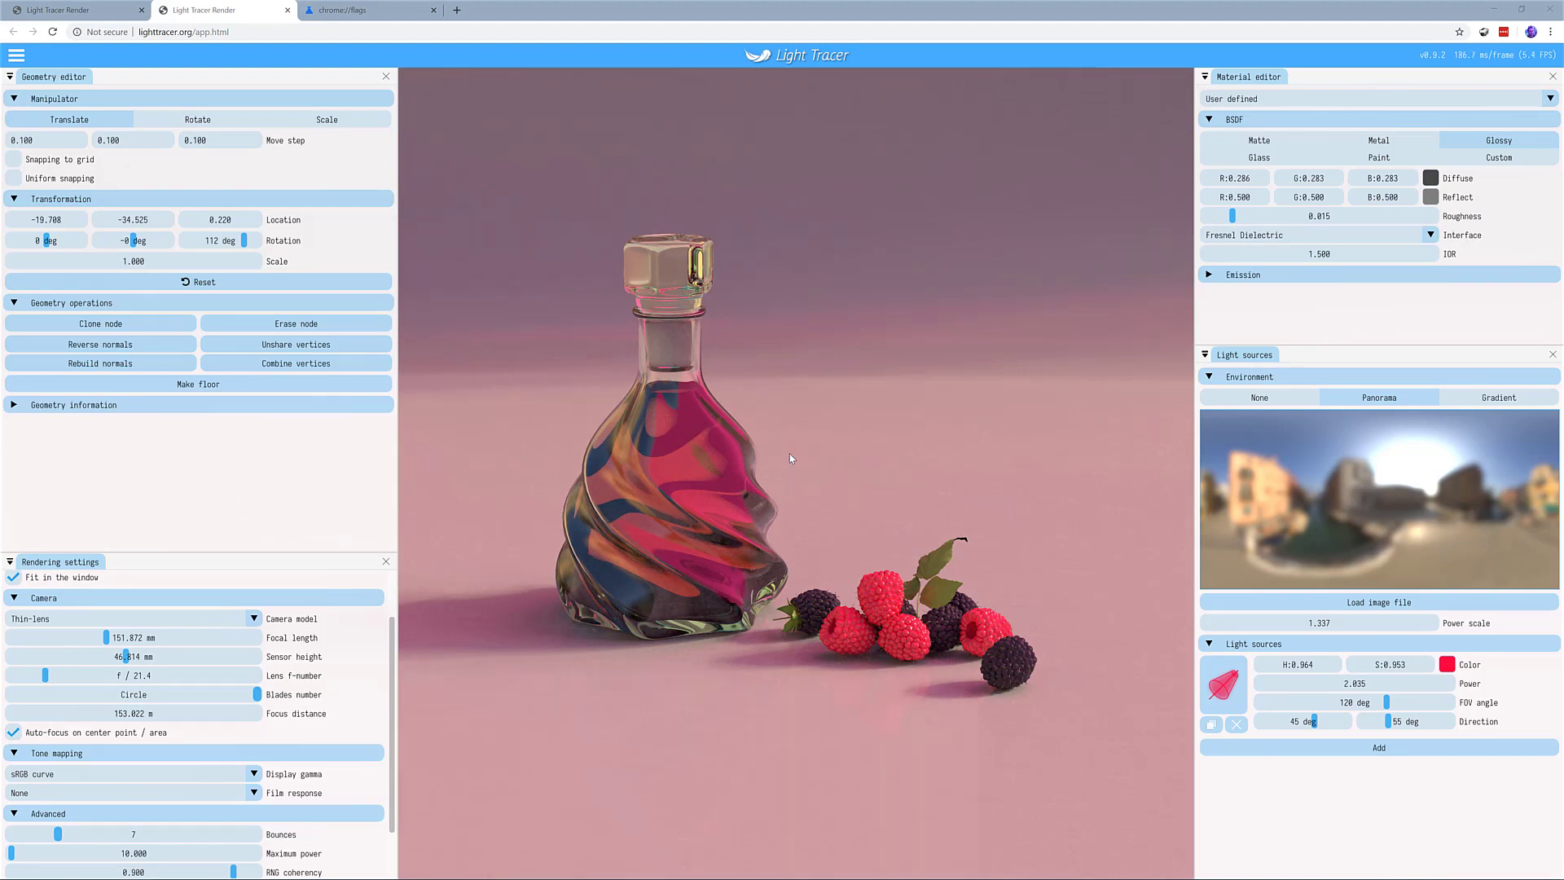
- Save the decanter render as image (1).png and check it in the image viewer
{"action": "left_click", "coordinate": [15, 59]}
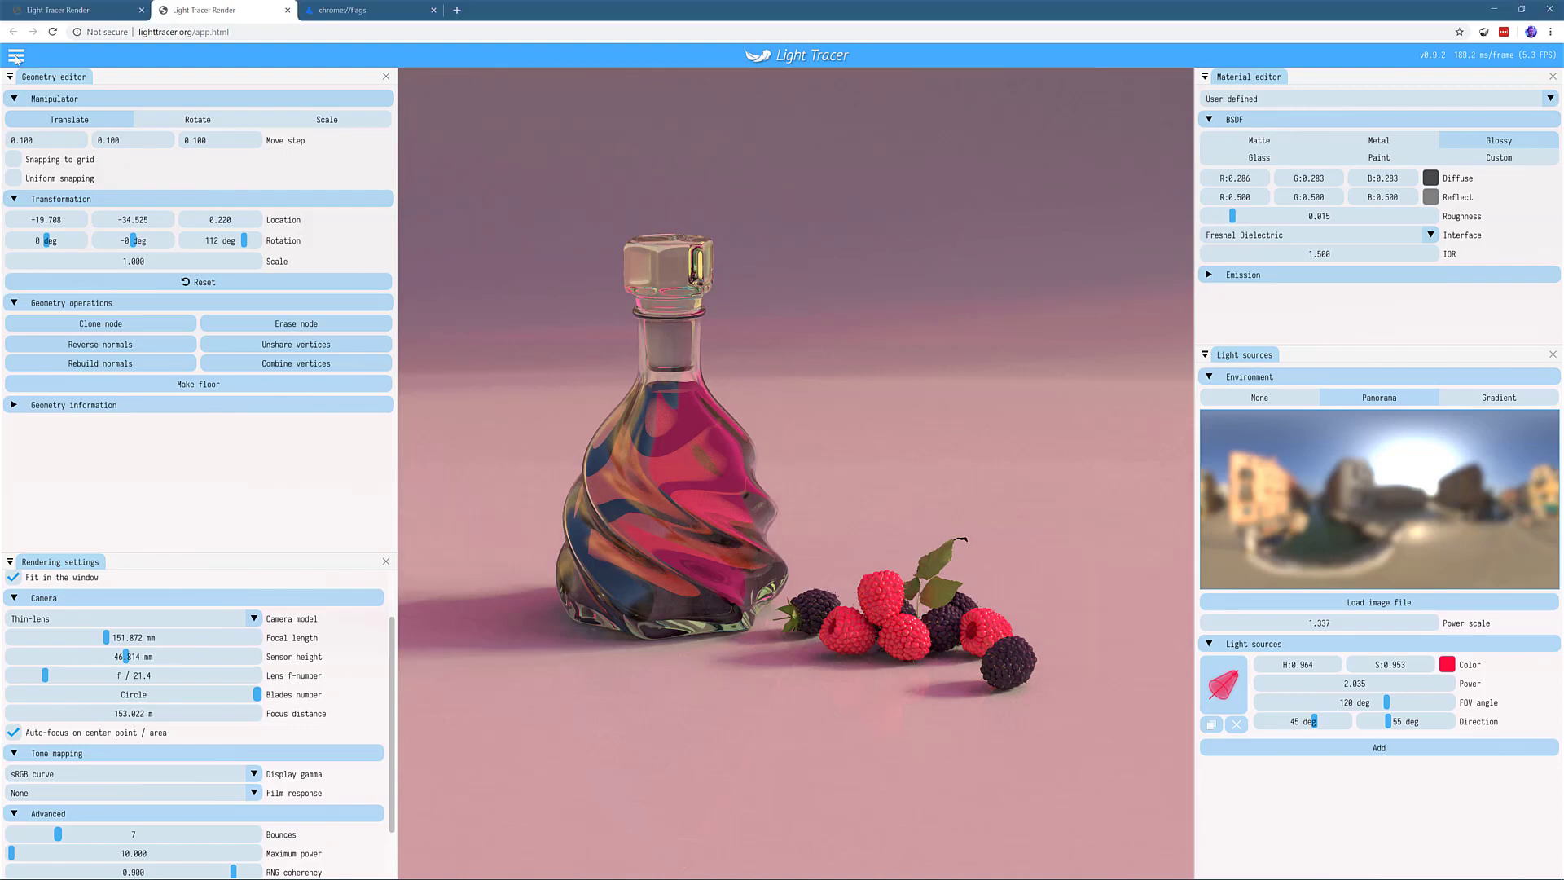
{"action": "left_click", "coordinate": [15, 58]}
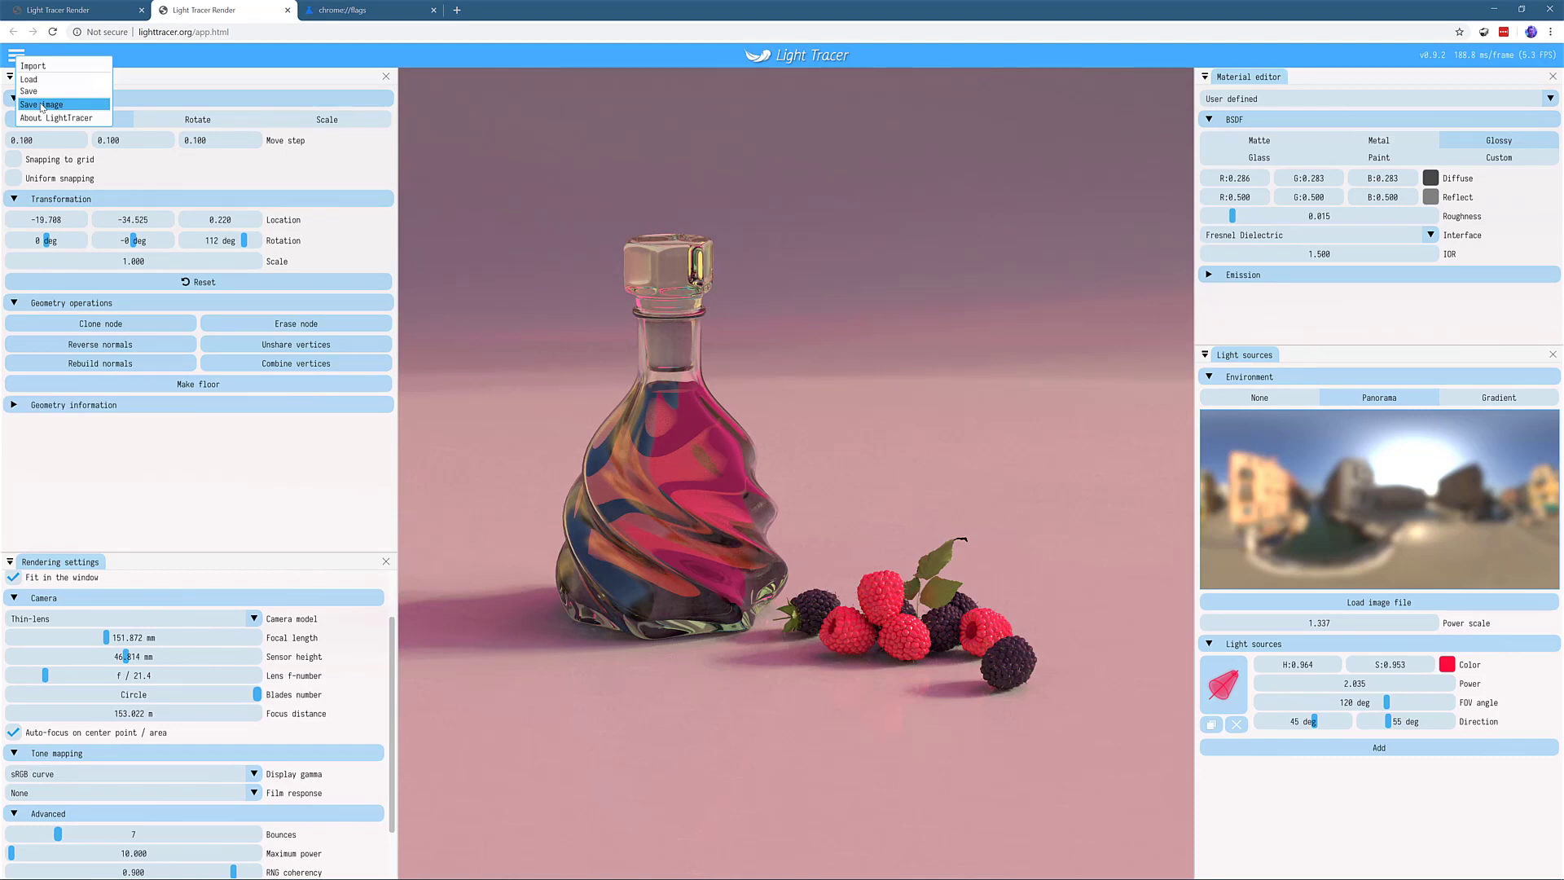
{"action": "left_click", "coordinate": [41, 104]}
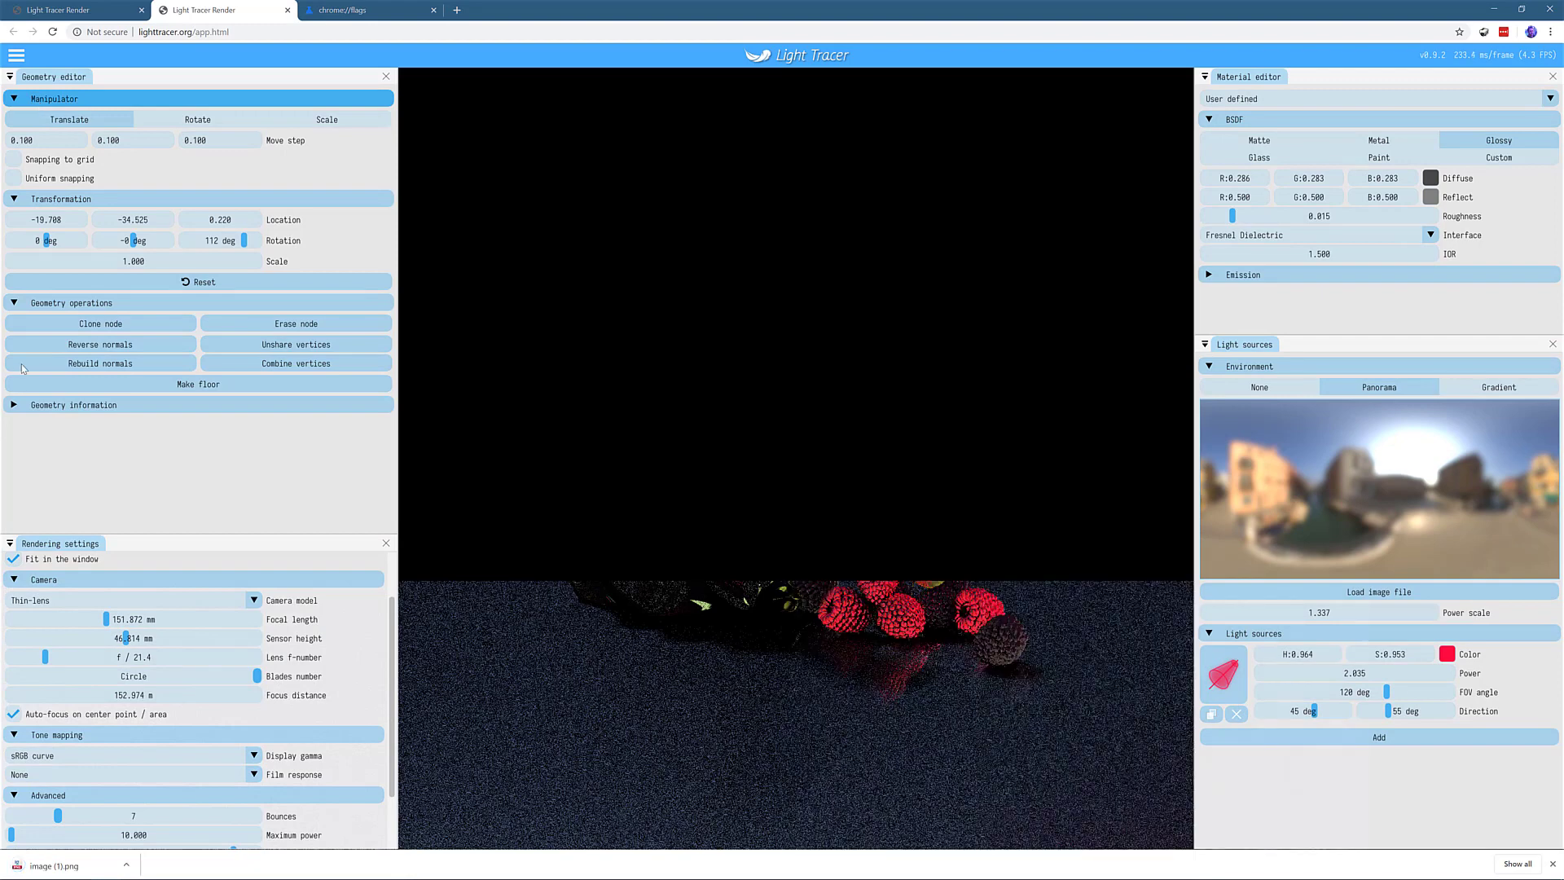
{"action": "left_click", "coordinate": [51, 866]}
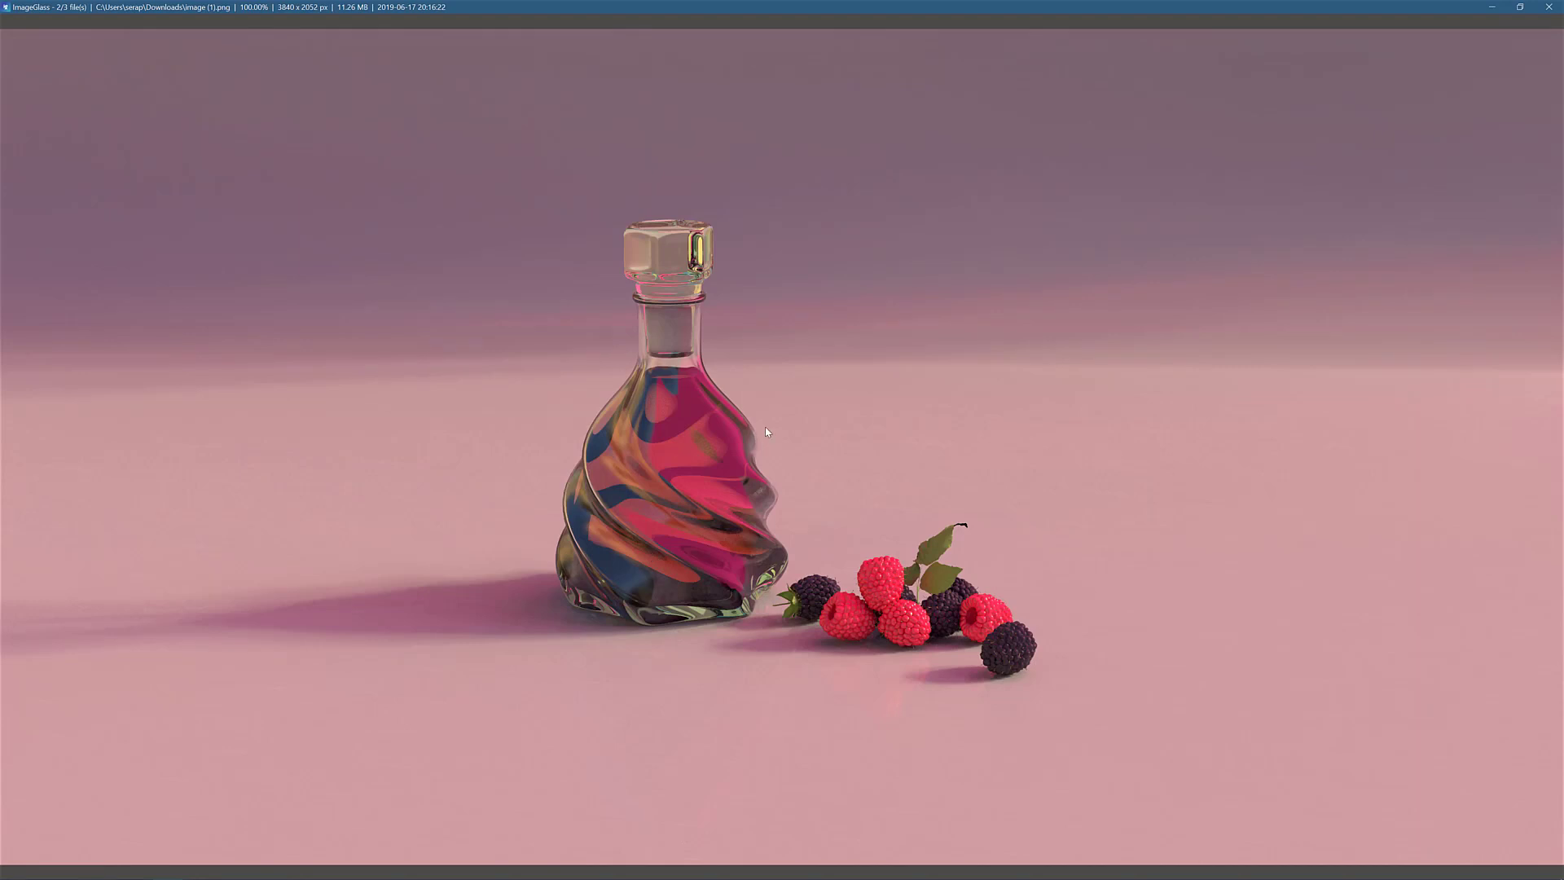
{"action": "left_click", "coordinate": [1546, 8]}
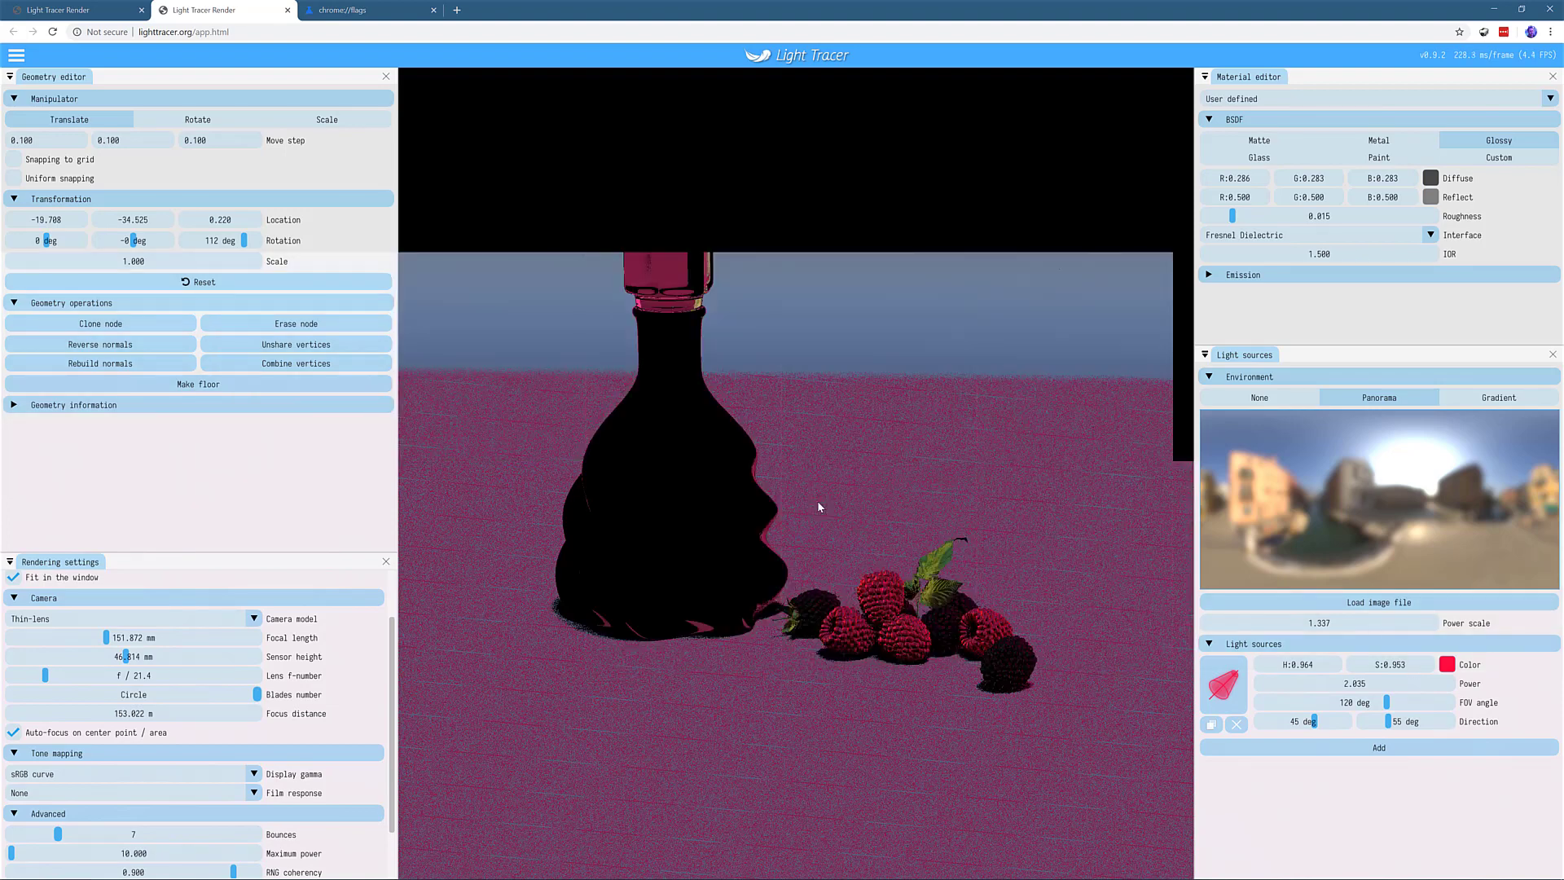
- Select the decanter and raise it off the floor to Location Z 2.135
{"action": "left_click_drag", "start_coordinate": [783, 408], "coordinate": [792, 443]}
{"action": "left_click_drag", "start_coordinate": [1005, 432], "coordinate": [897, 426]}
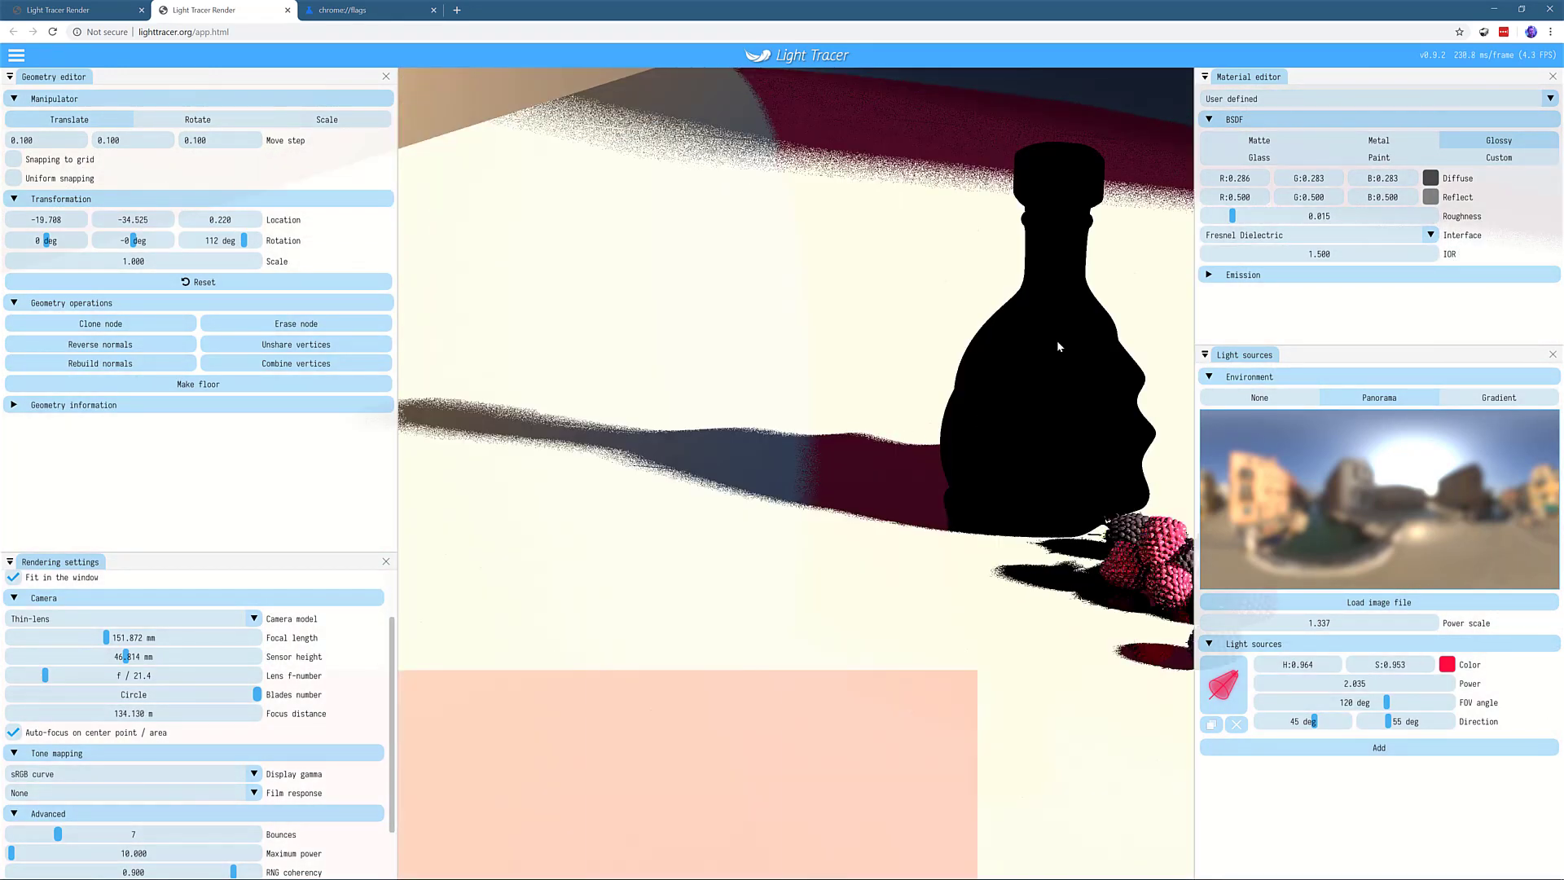
{"action": "left_click", "coordinate": [1057, 343]}
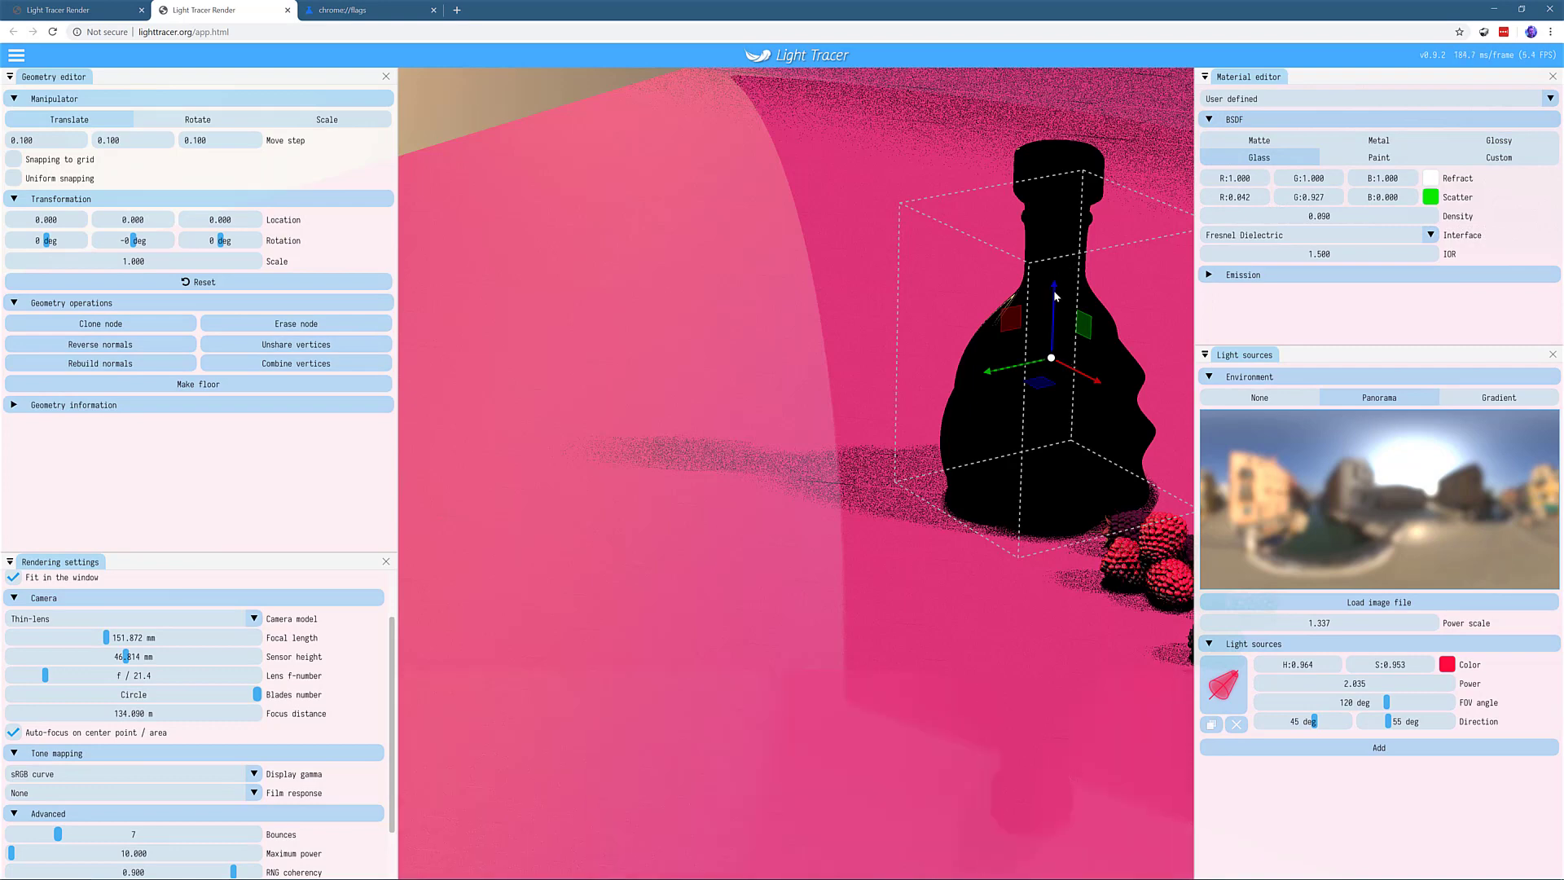
{"action": "left_click_drag", "start_coordinate": [1055, 281], "coordinate": [1058, 235]}
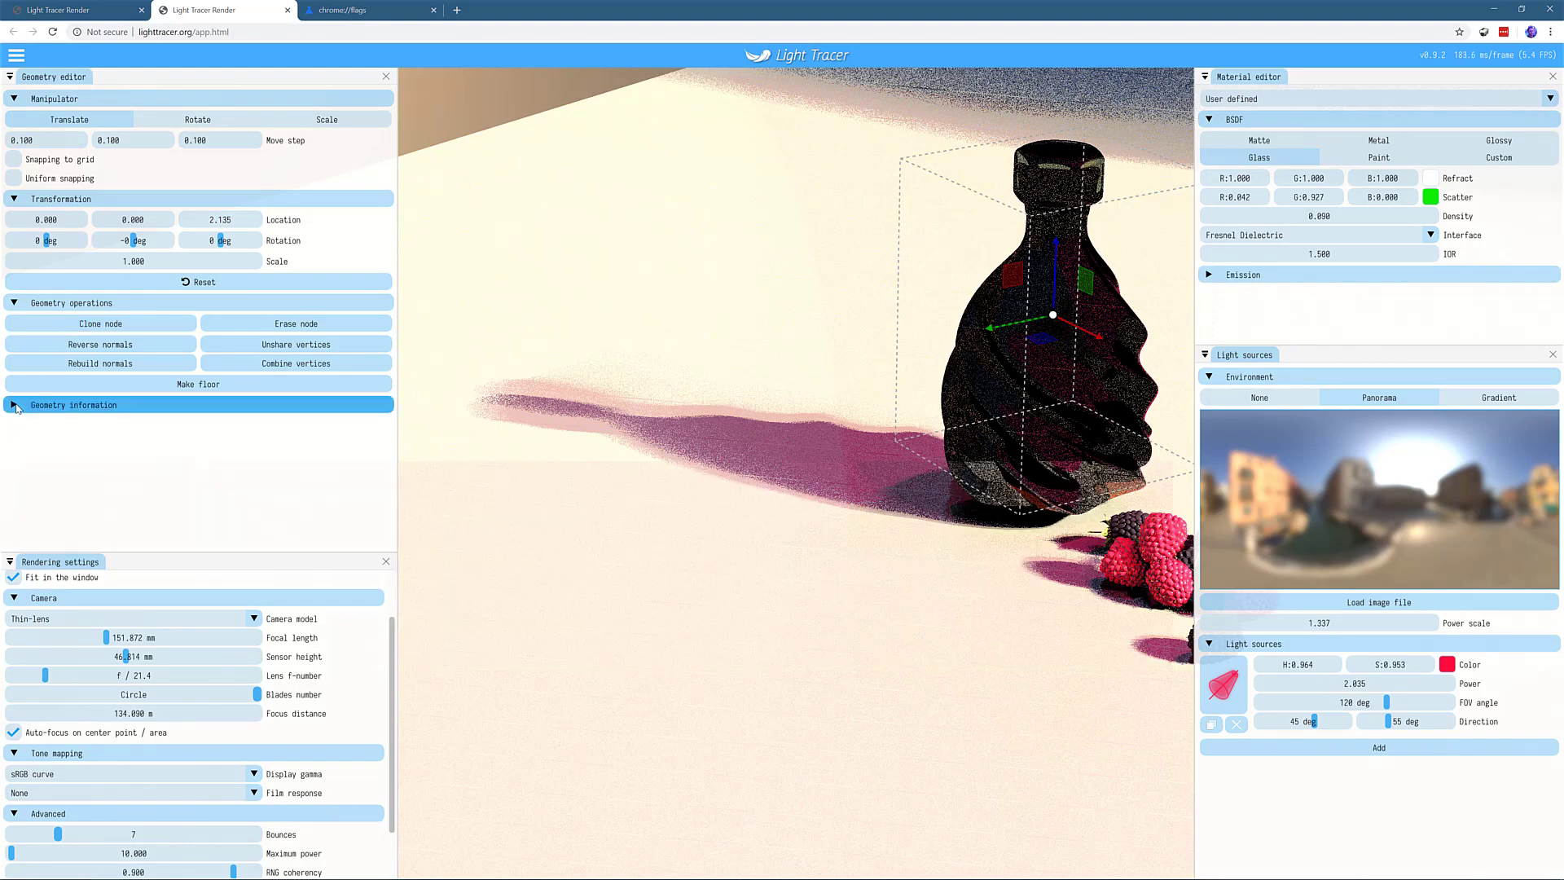
- Expand Geometry information to show the decanter's 43778 vertices and 87552 elements
{"action": "left_click", "coordinate": [73, 405]}
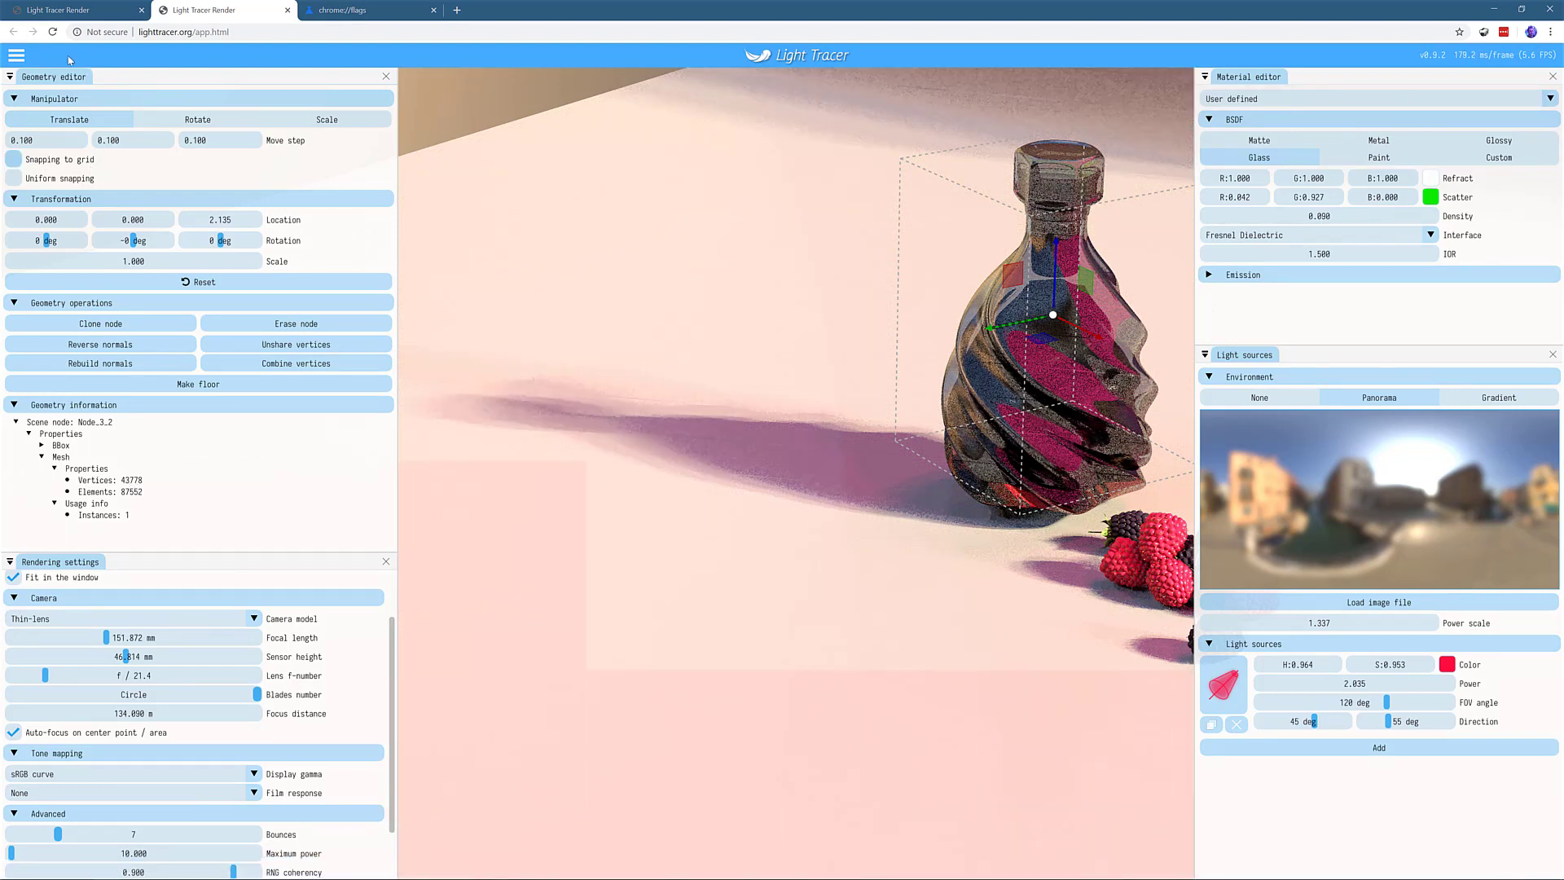
{"action": "left_click", "coordinate": [17, 57]}
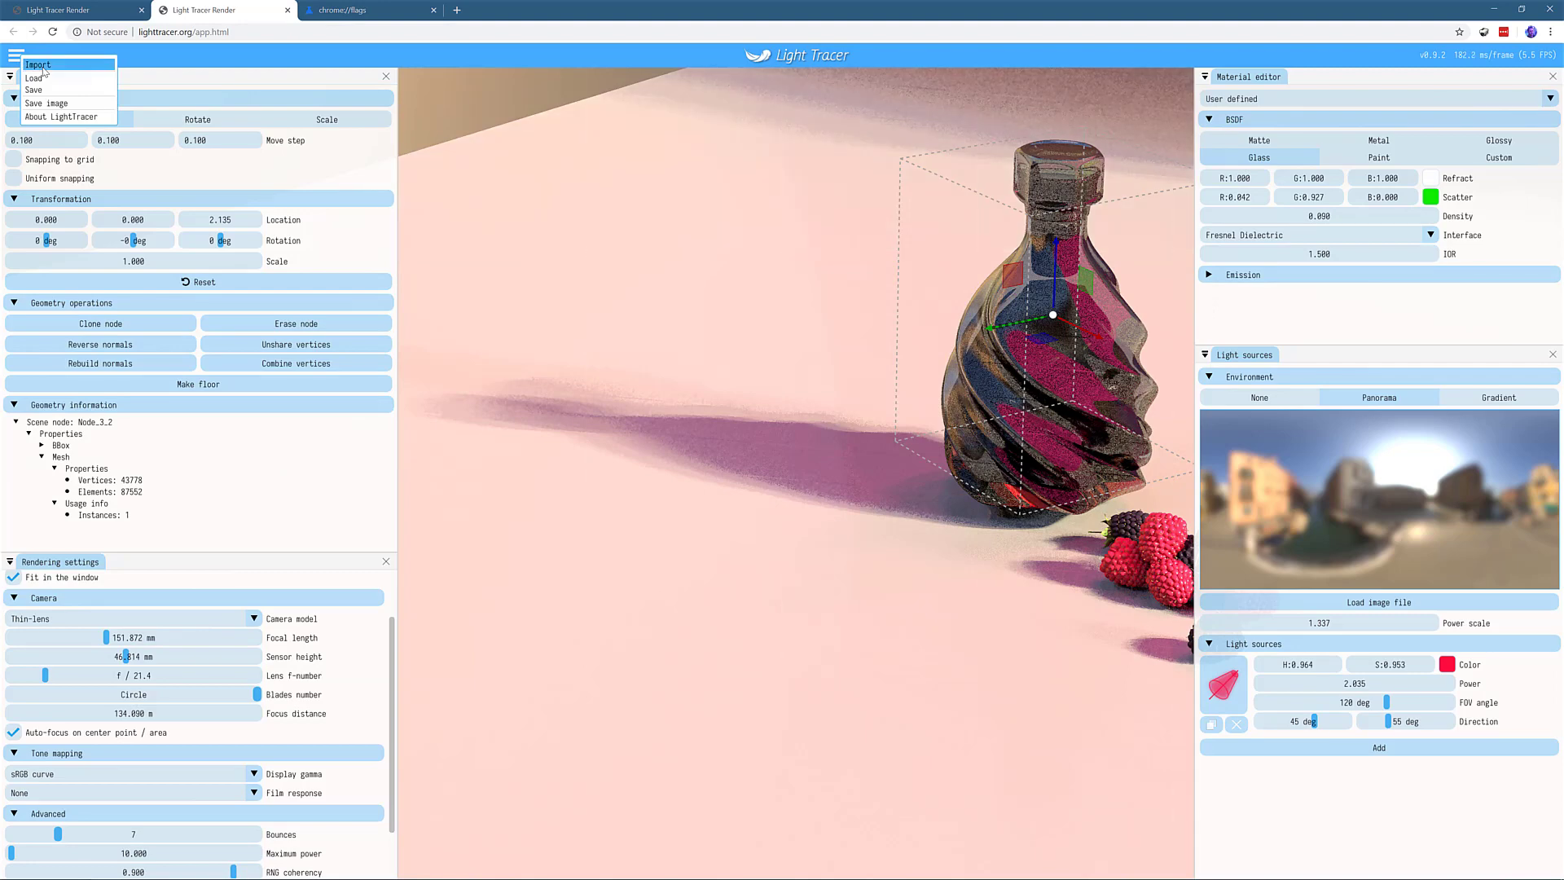
{"action": "key", "text": "alt+Tab"}
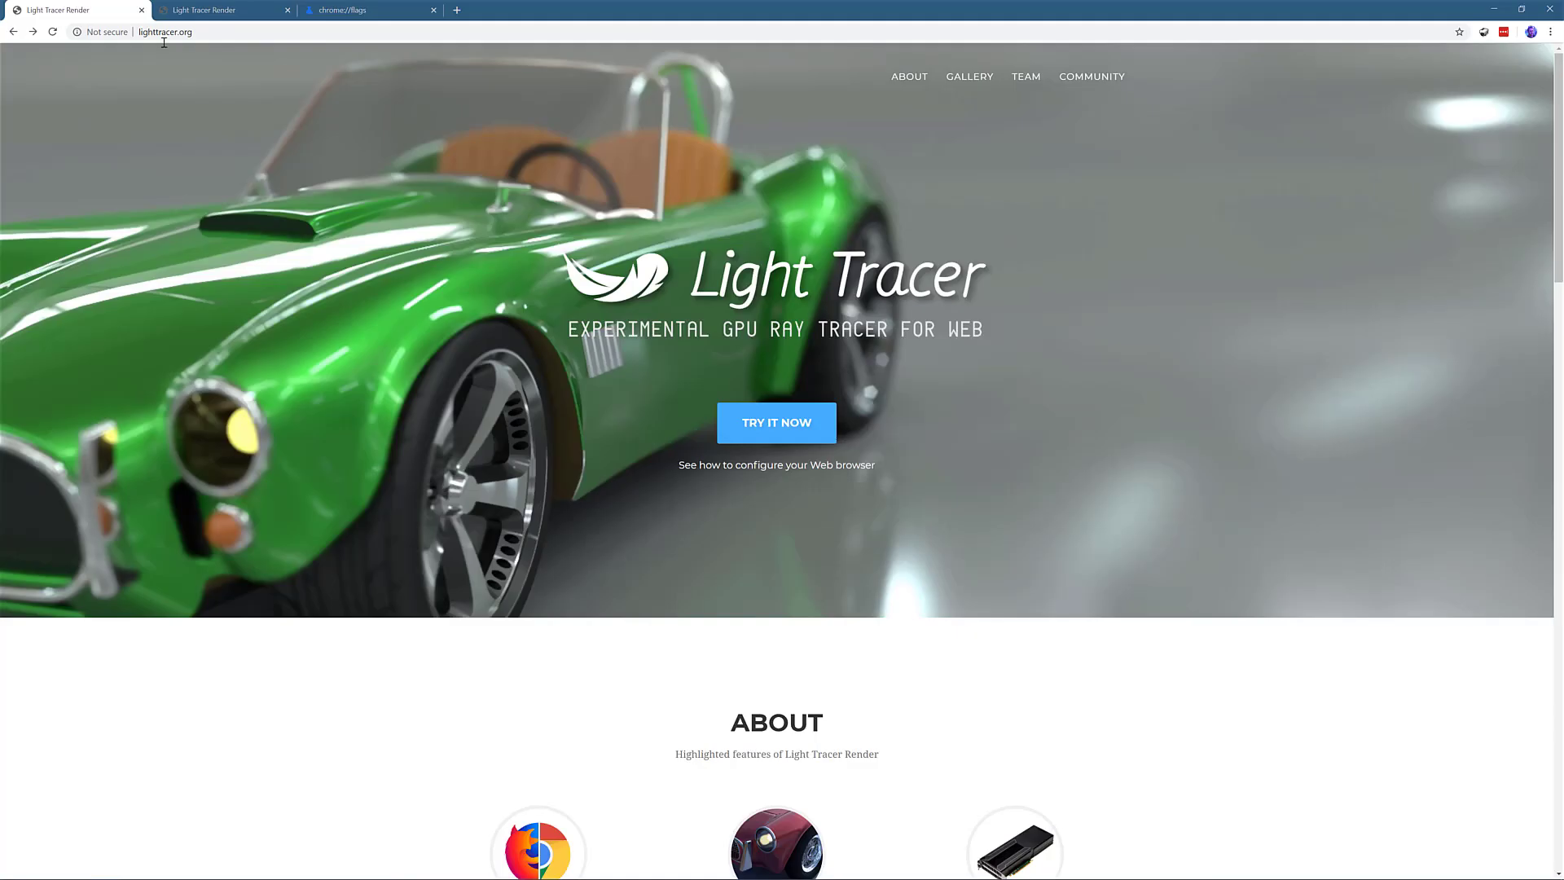
{"action": "scroll", "coordinate": [766, 400], "scroll_direction": "down", "scroll_amount": 4}
{"action": "scroll", "coordinate": [766, 401], "scroll_direction": "down", "scroll_amount": 15}
{"action": "scroll", "coordinate": [842, 330], "scroll_direction": "up", "scroll_amount": 2}
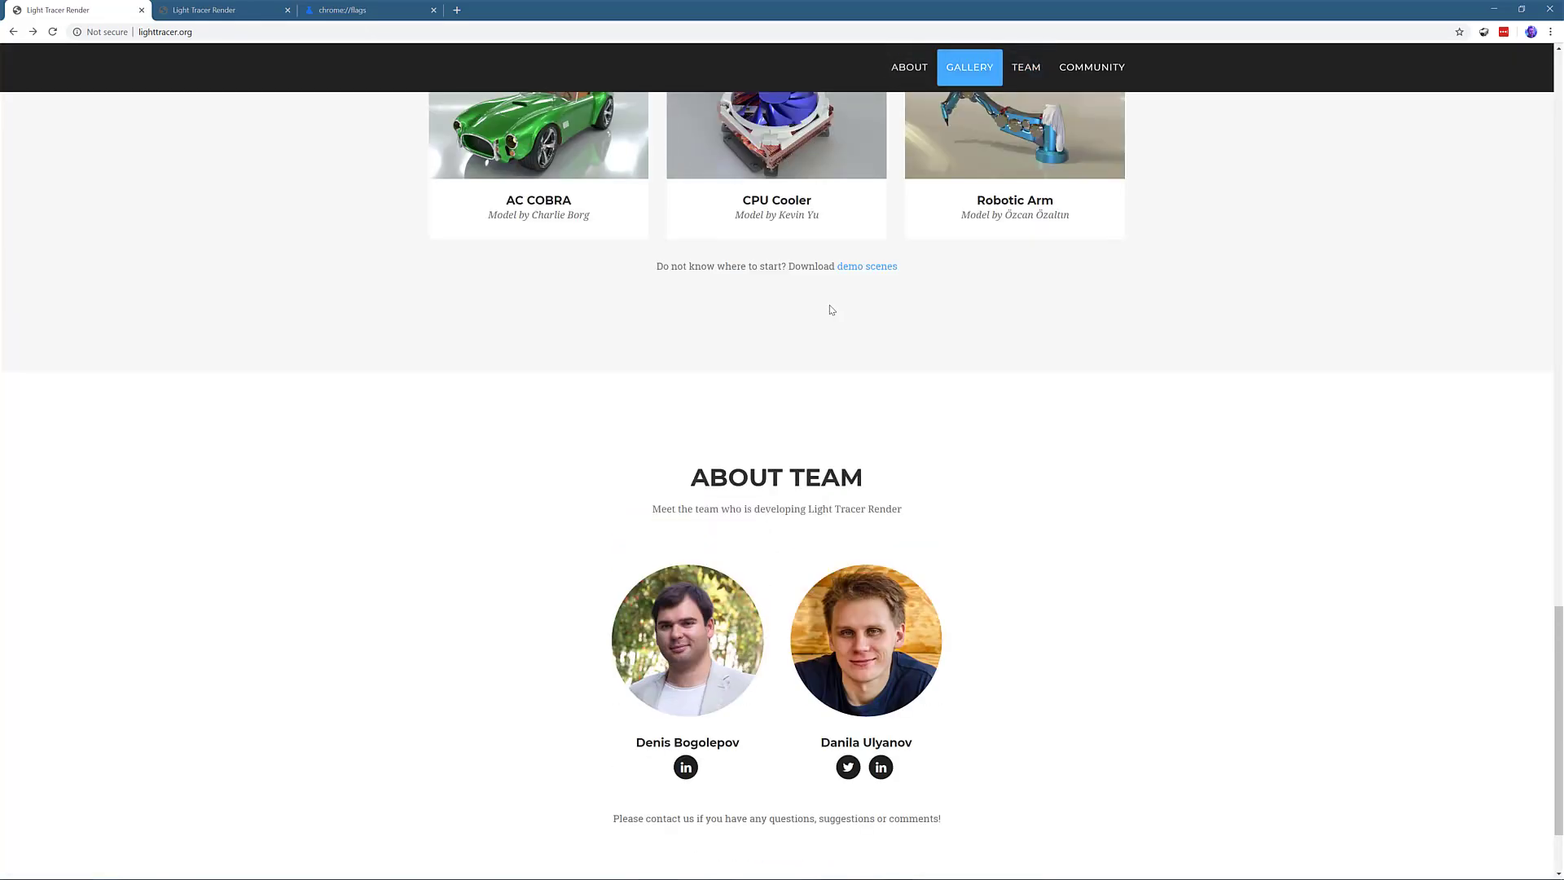
{"action": "left_click", "coordinate": [220, 9]}
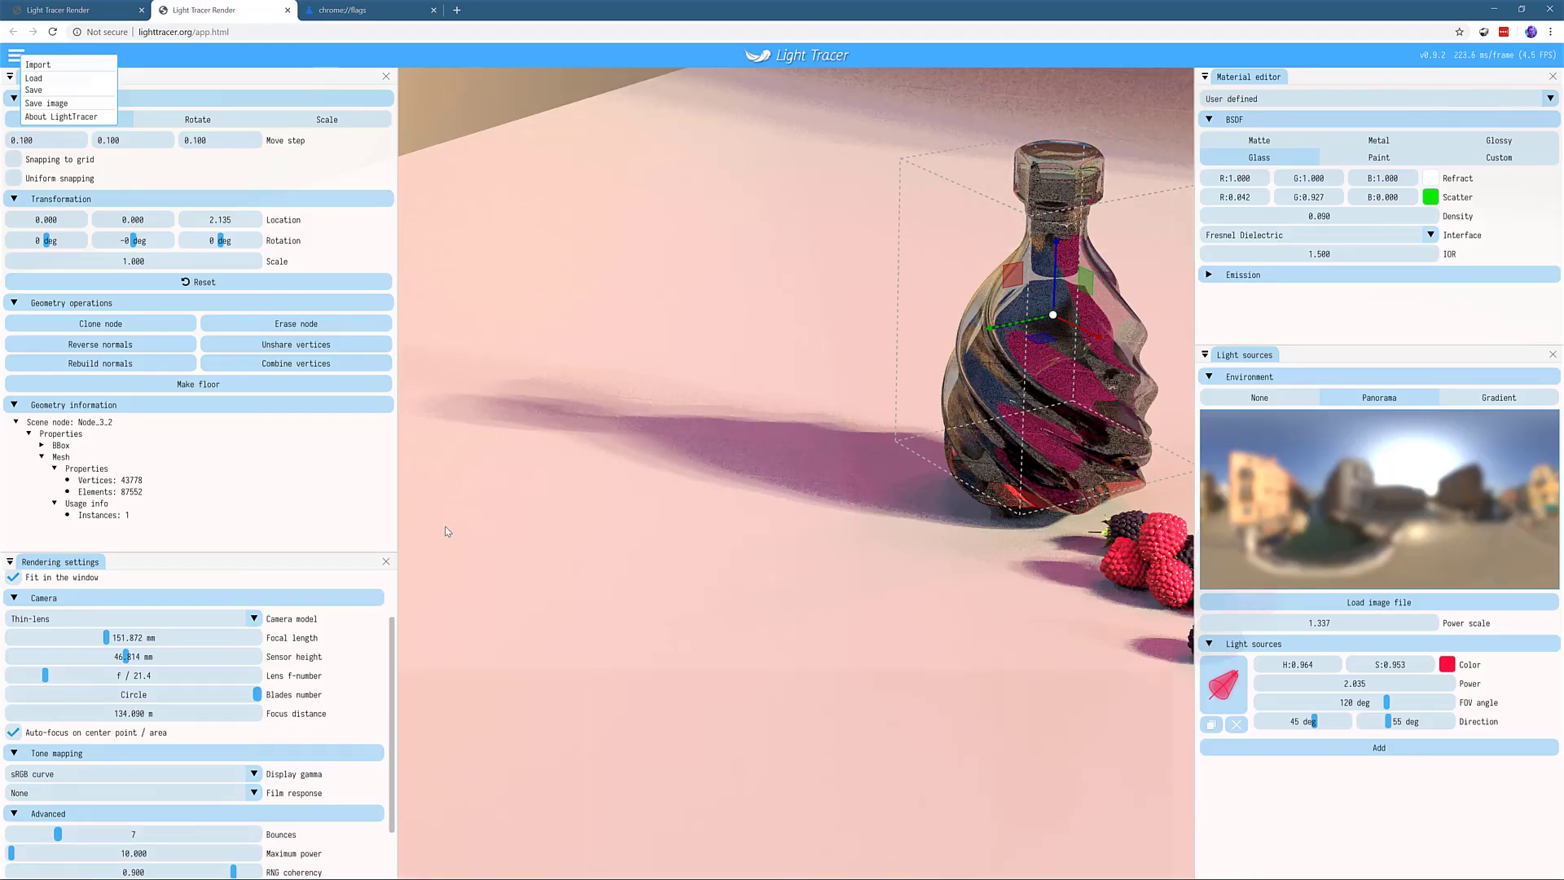
- Drag Ring.glb from the Downloads\scenes folder onto Light Tracer to replace the decanter
{"action": "key", "text": "alt+Tab"}
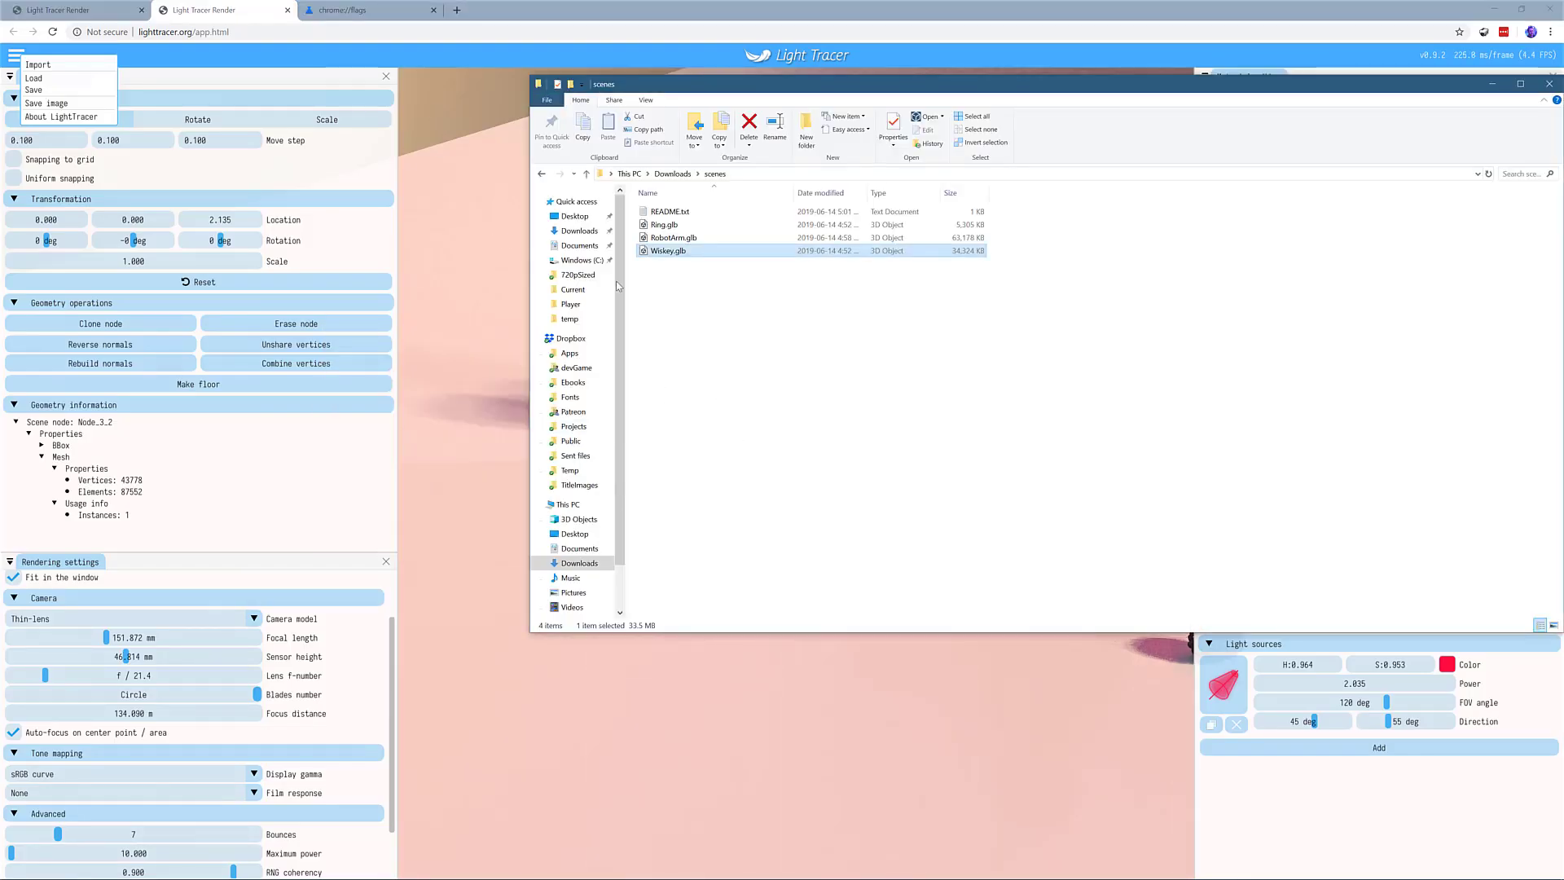
{"action": "left_click_drag", "start_coordinate": [666, 250], "coordinate": [514, 313]}
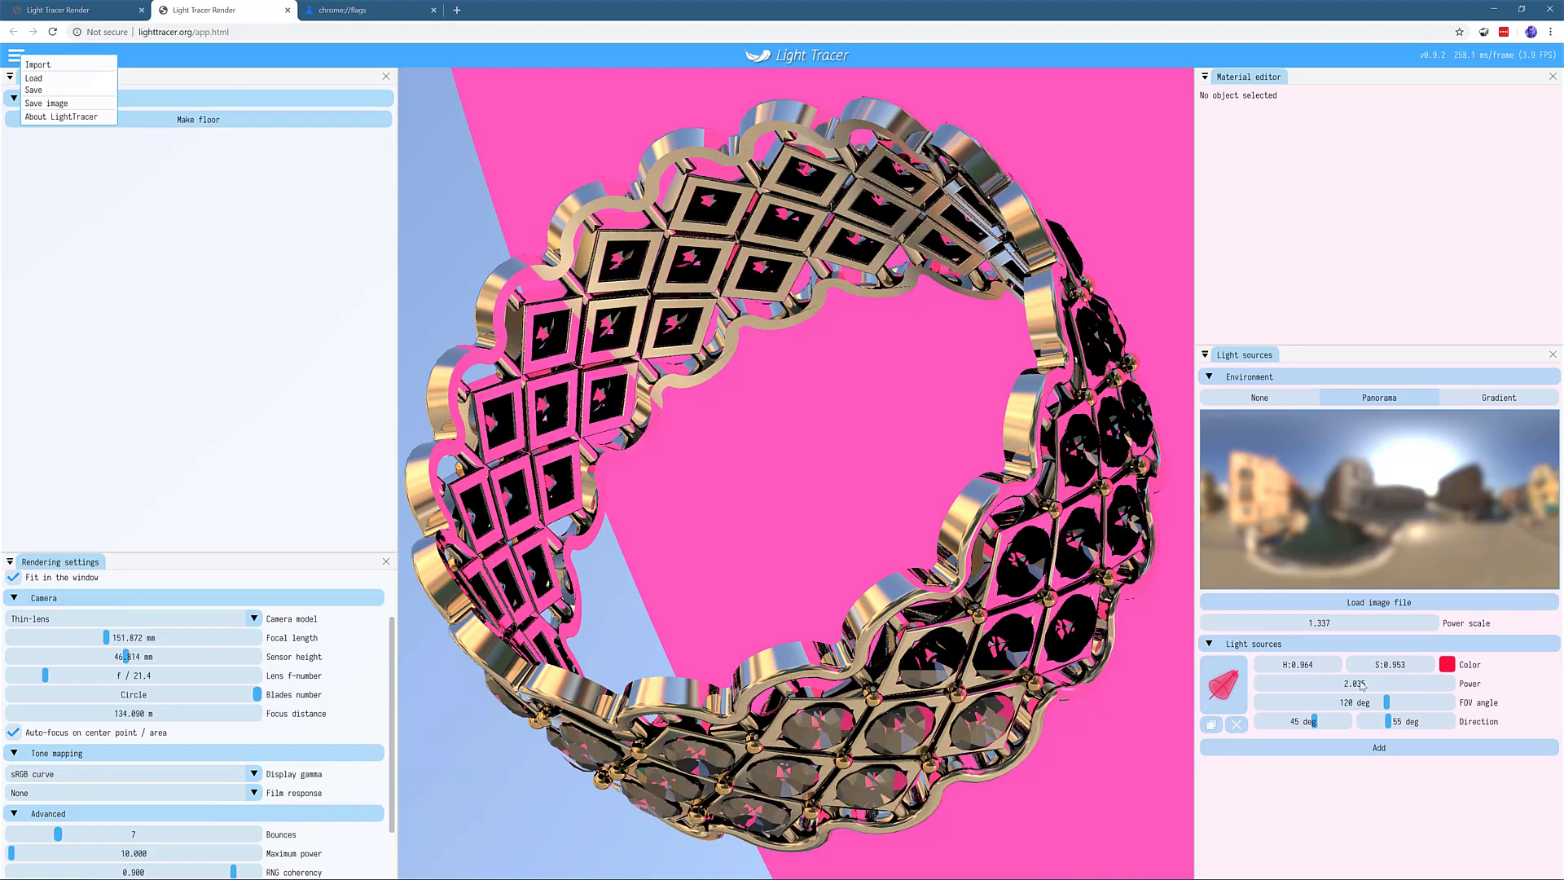
- Close the main menu and delete the red light source
{"action": "left_click", "coordinate": [1336, 689]}
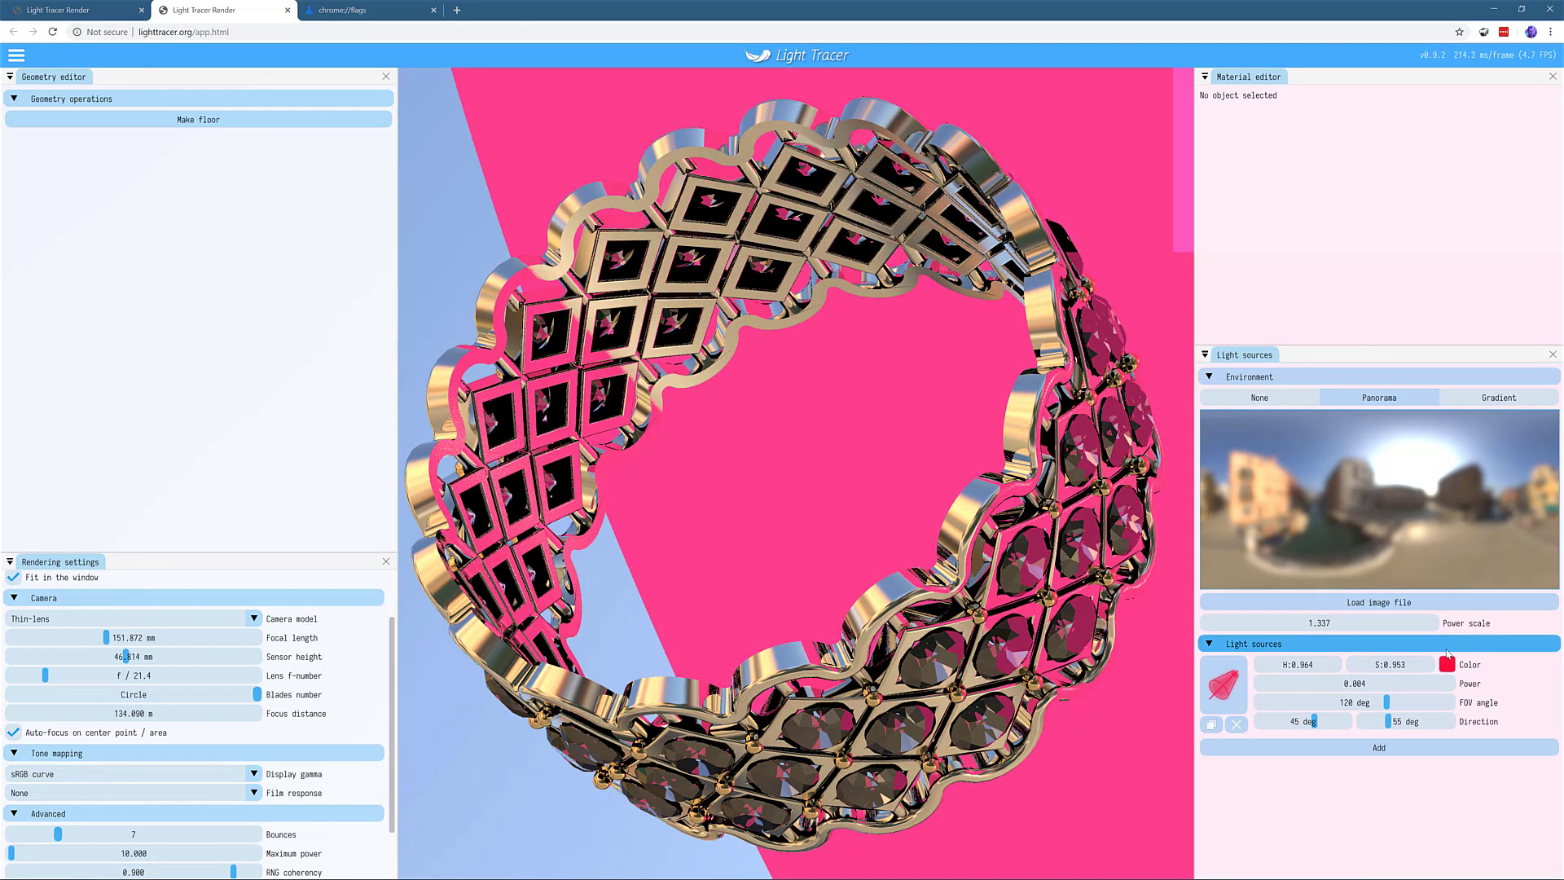
{"action": "left_click", "coordinate": [1237, 724]}
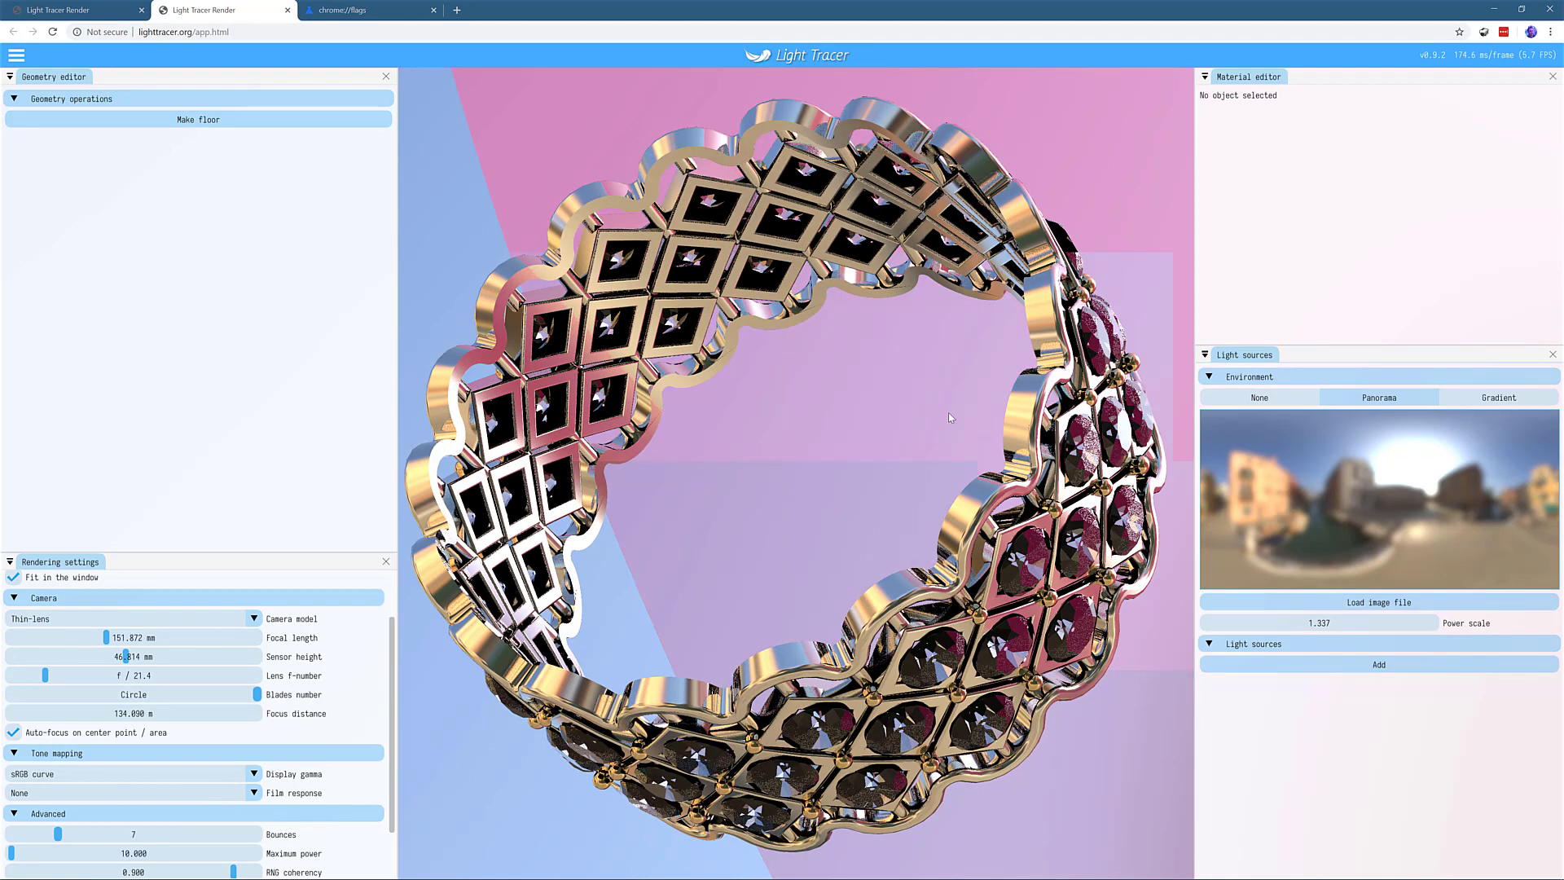
- Select one ring part, raise its roughness slightly, and set the interface model to Fresnel Schlick
{"action": "left_click", "coordinate": [800, 142]}
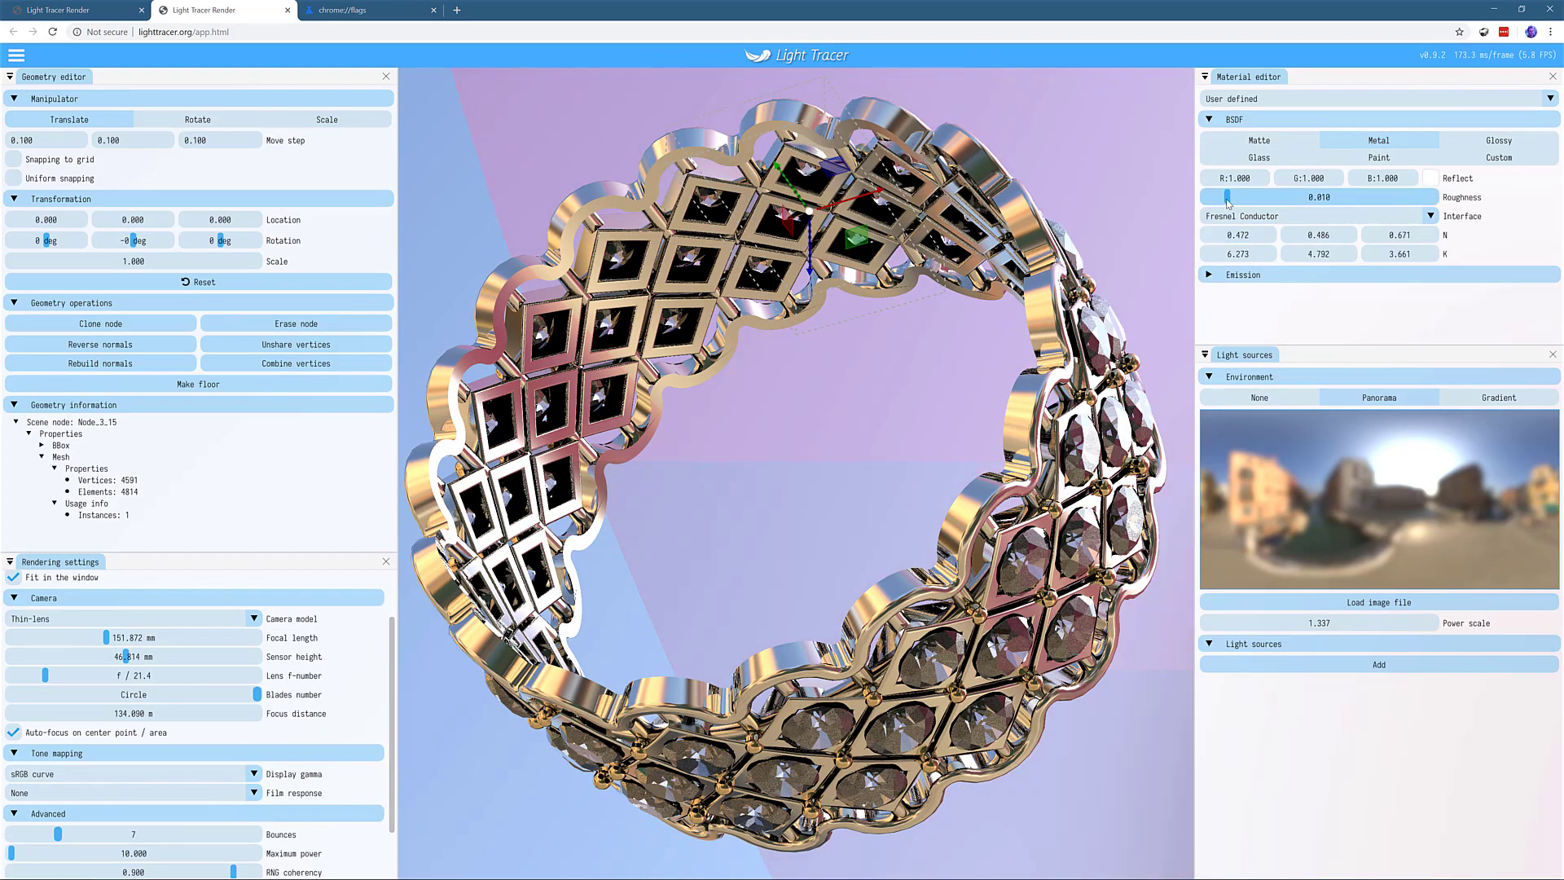
{"action": "left_click_drag", "start_coordinate": [1228, 203], "coordinate": [1314, 204]}
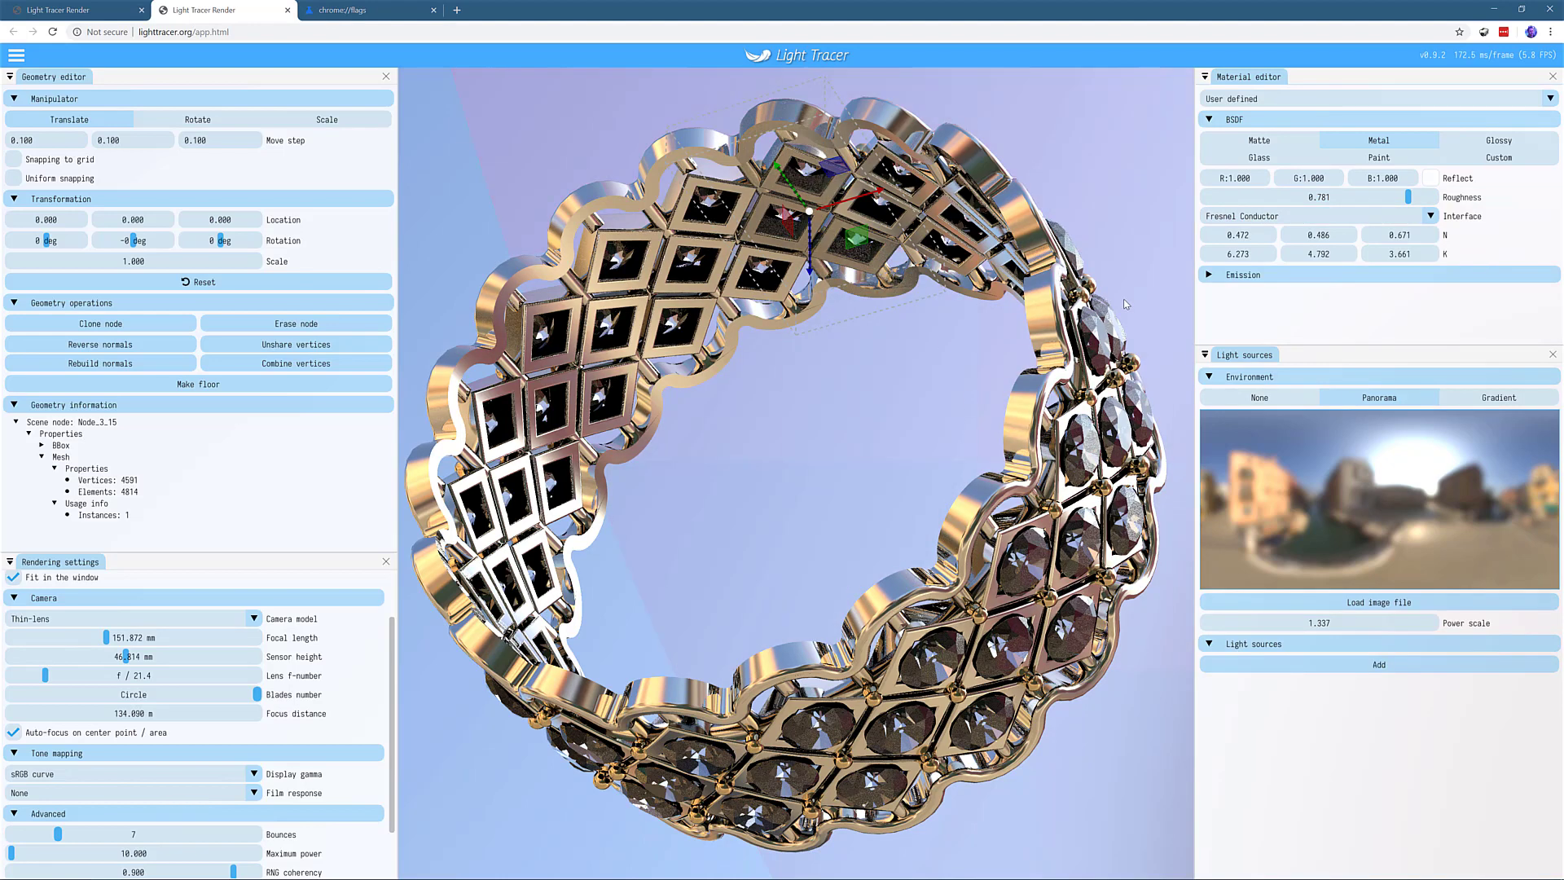
{"action": "left_click", "coordinate": [1431, 218]}
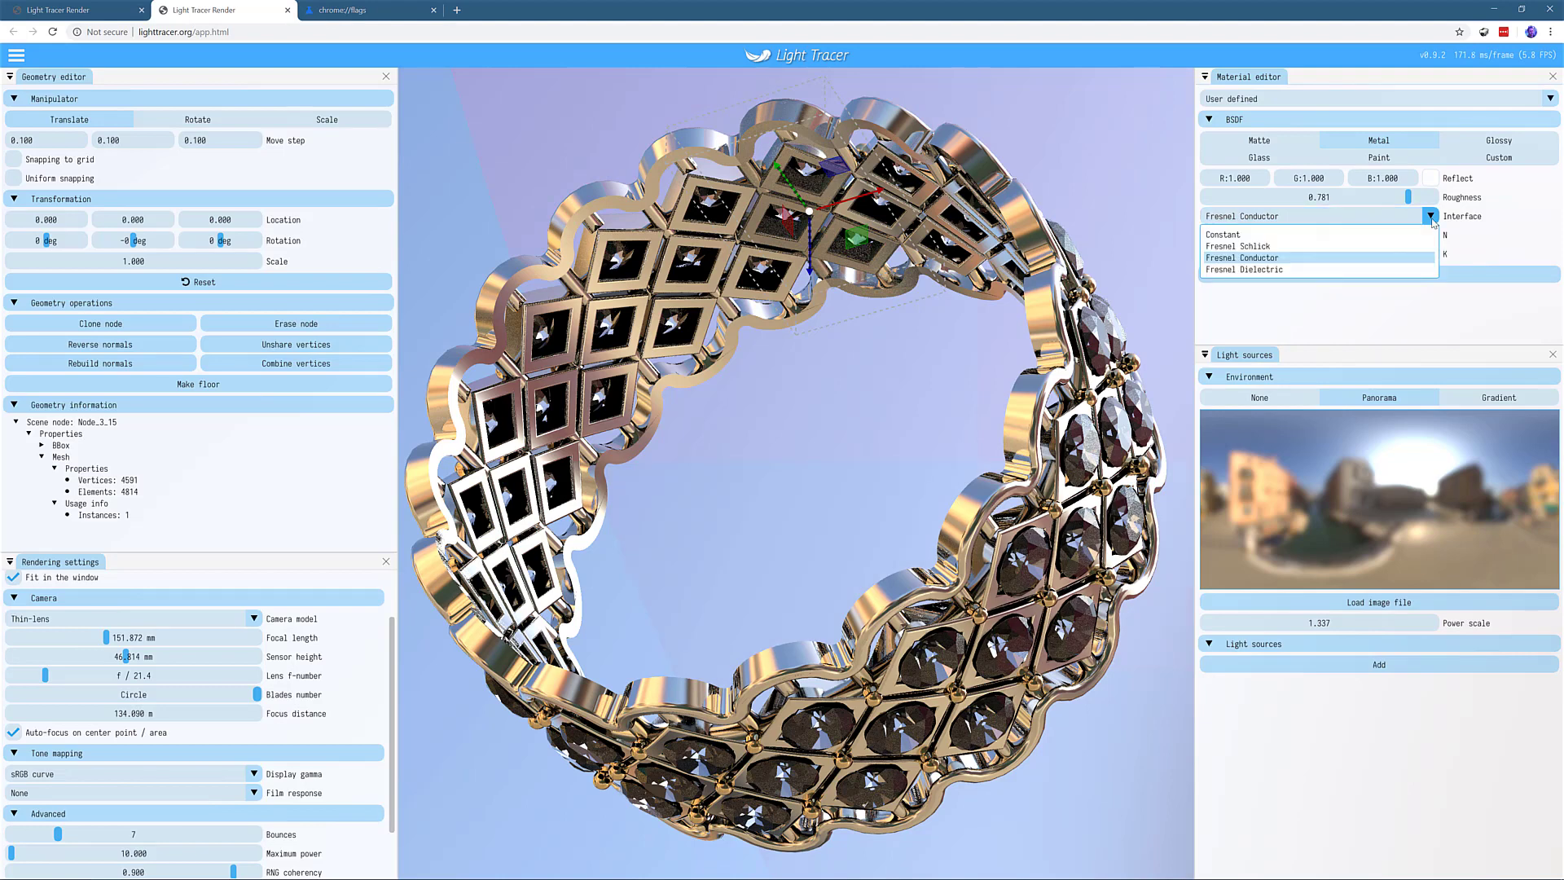
{"action": "left_click", "coordinate": [1287, 246]}
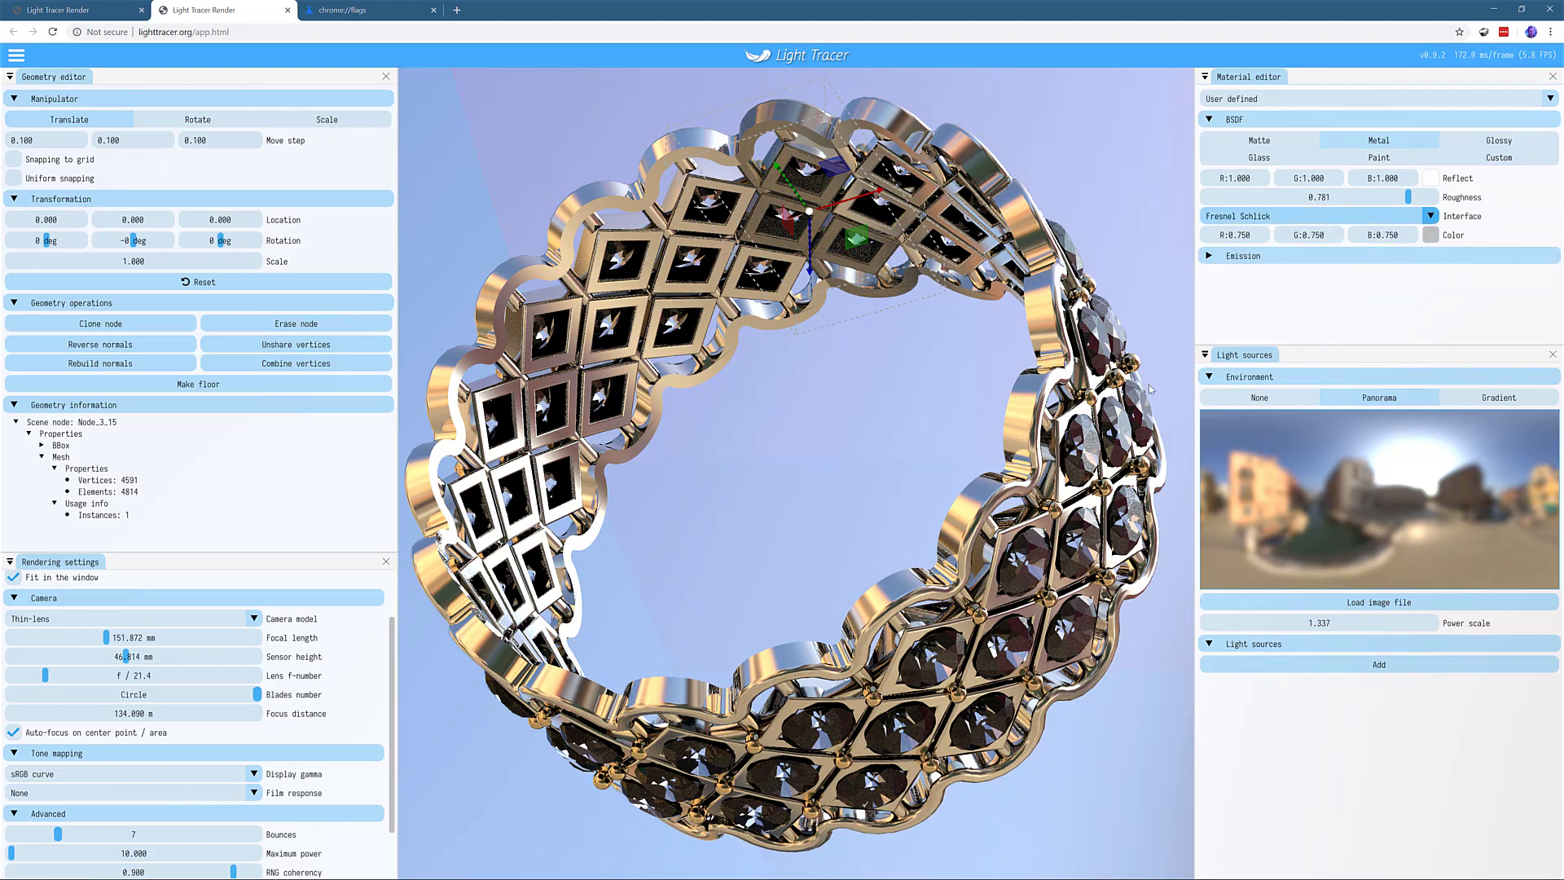
- Change the part's material to Paint with a red diffuse colour (0.889/0.073/0.073)
{"action": "left_click", "coordinate": [1255, 157]}
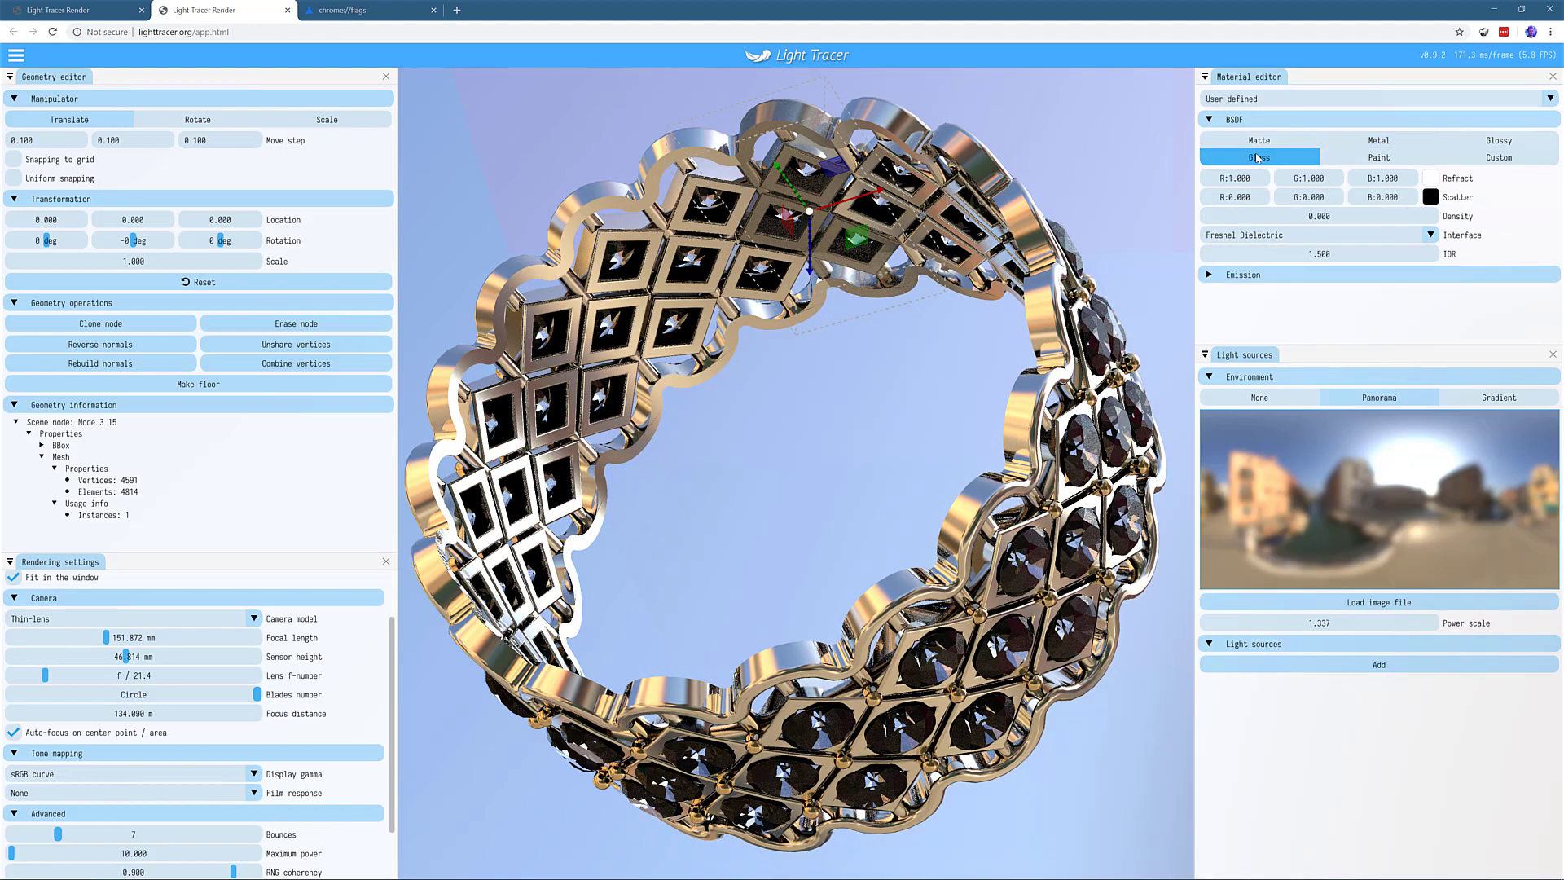
{"action": "left_click", "coordinate": [1242, 143]}
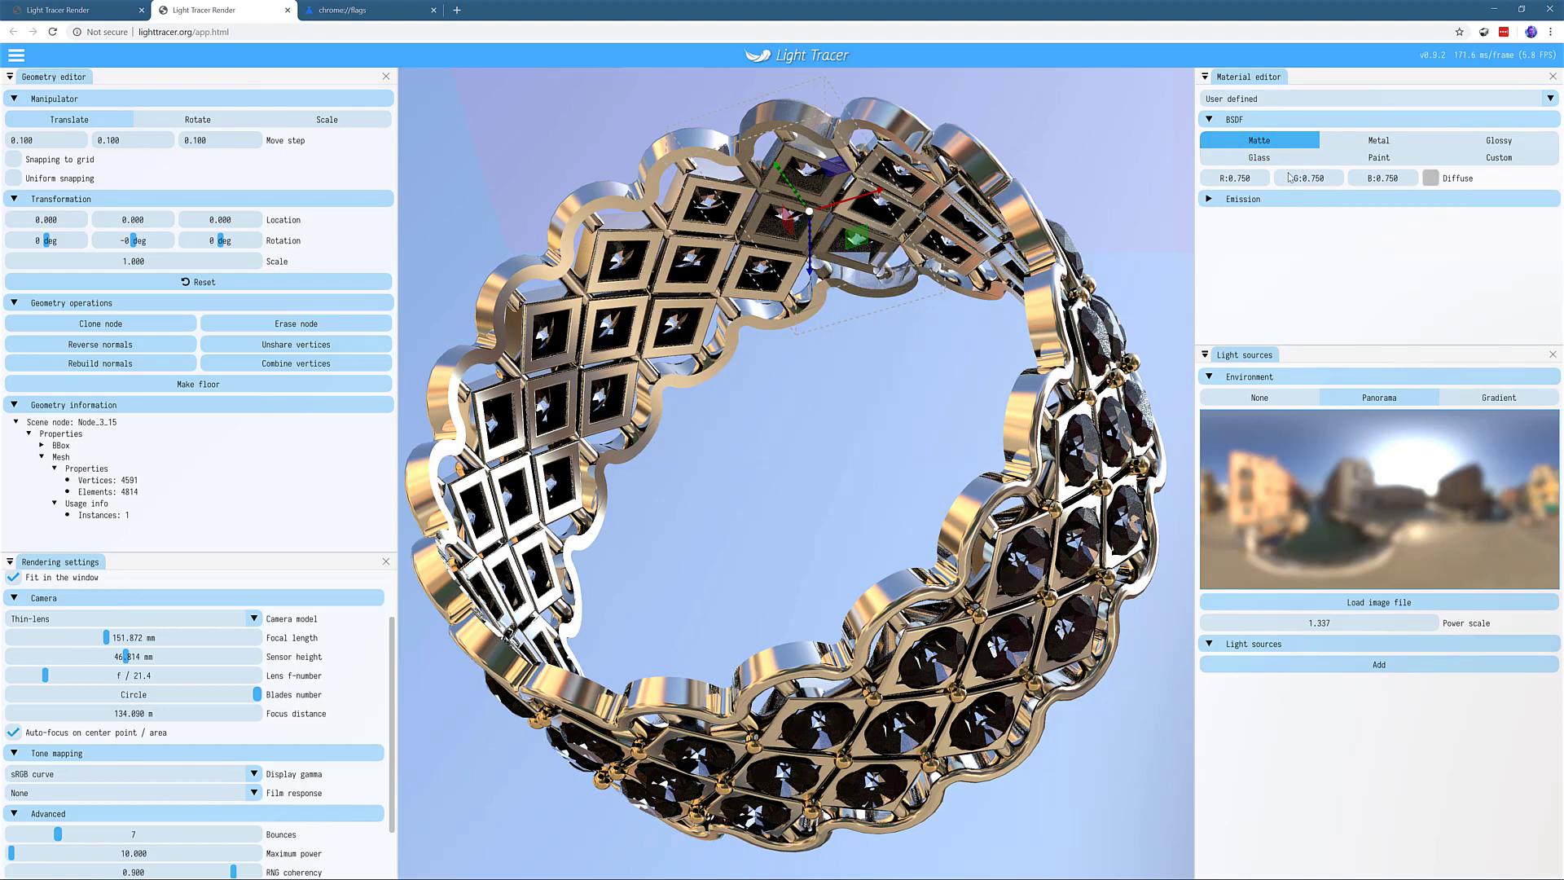
{"action": "left_click", "coordinate": [1466, 140]}
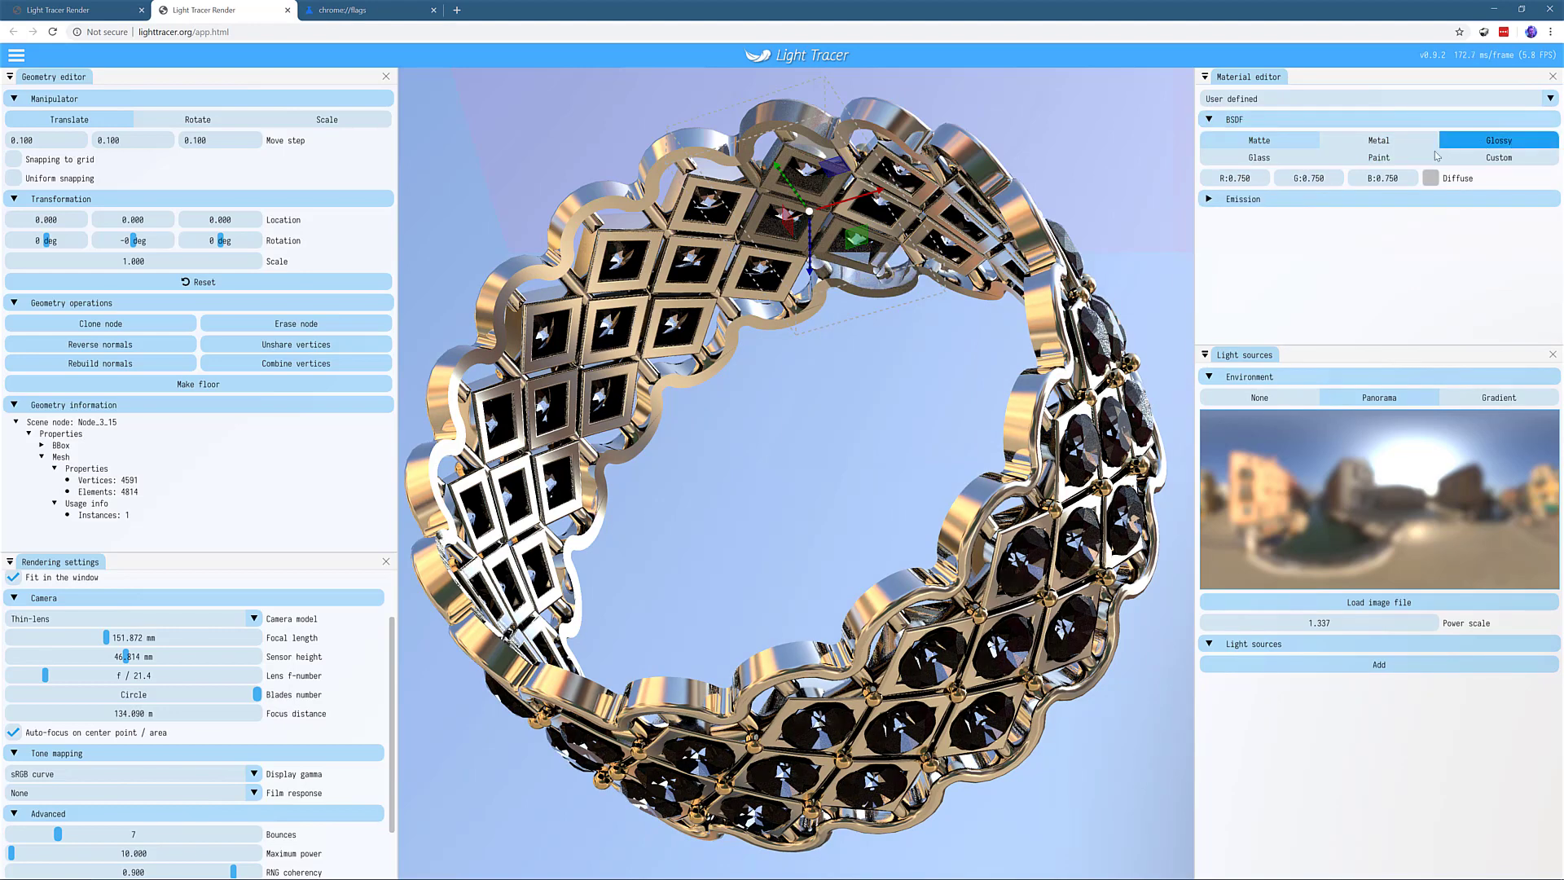
{"action": "left_click", "coordinate": [1397, 159]}
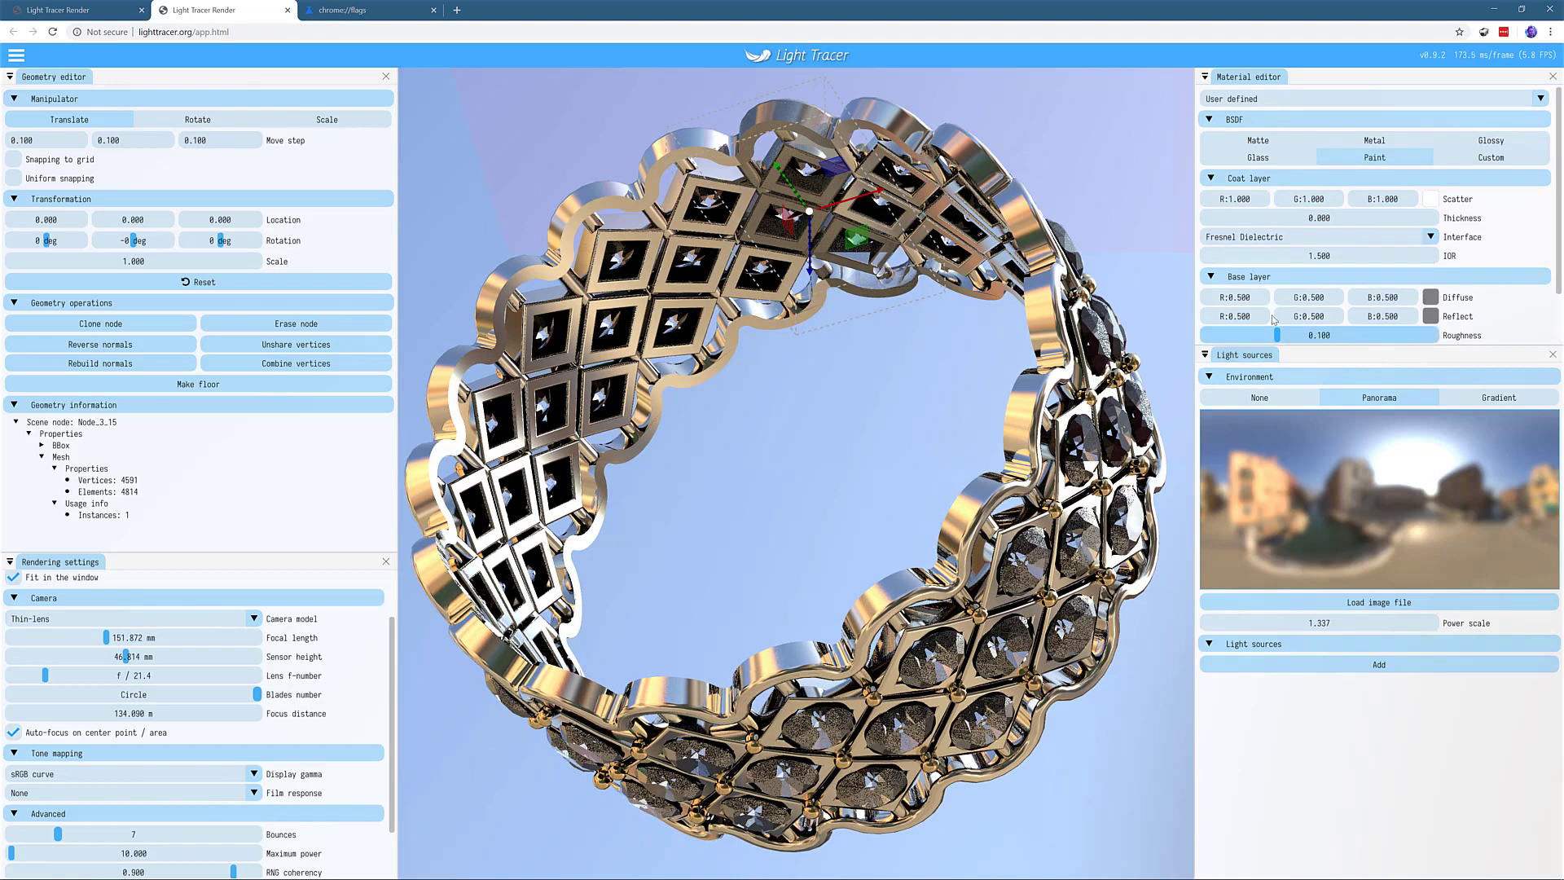
{"action": "left_click", "coordinate": [1428, 301]}
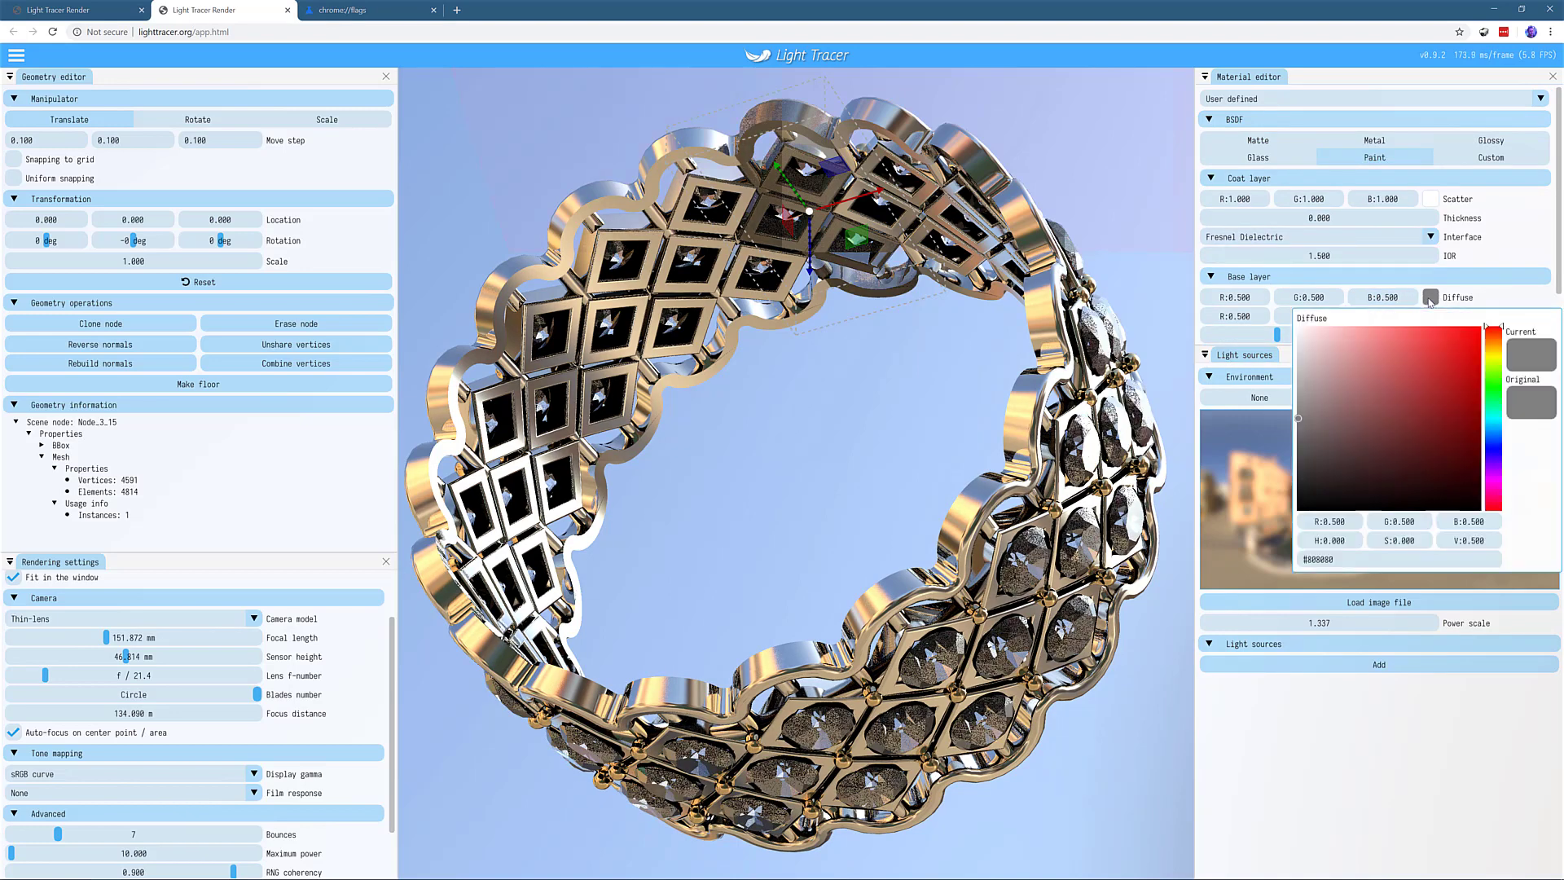
{"action": "left_click", "coordinate": [1465, 351]}
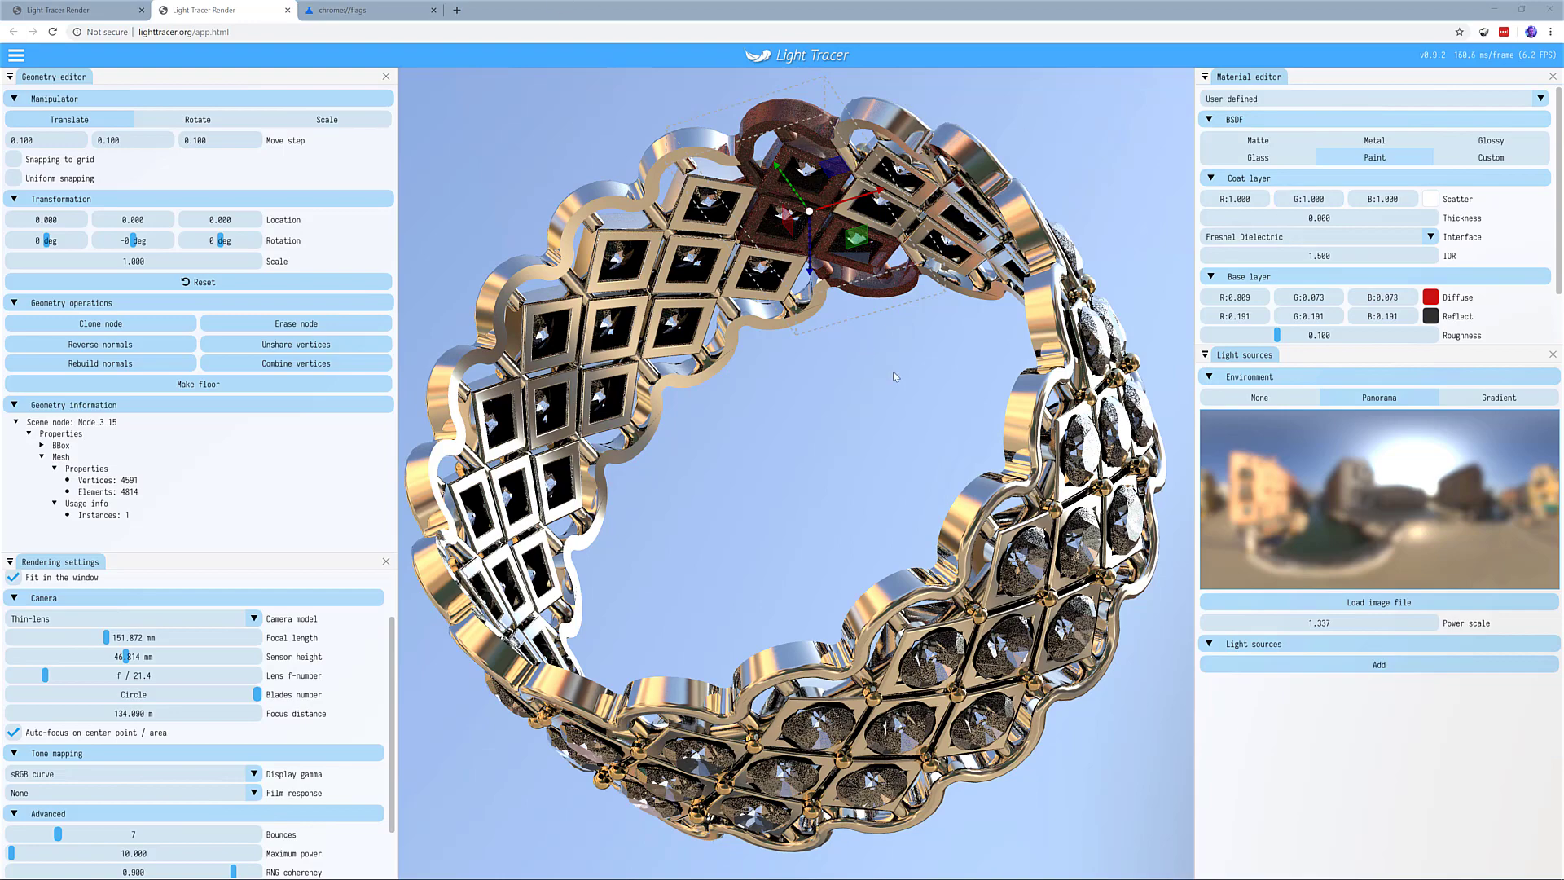
- Orbit and zoom the camera toward the red-painted section of the ring
{"action": "left_click_drag", "start_coordinate": [867, 383], "coordinate": [918, 496]}
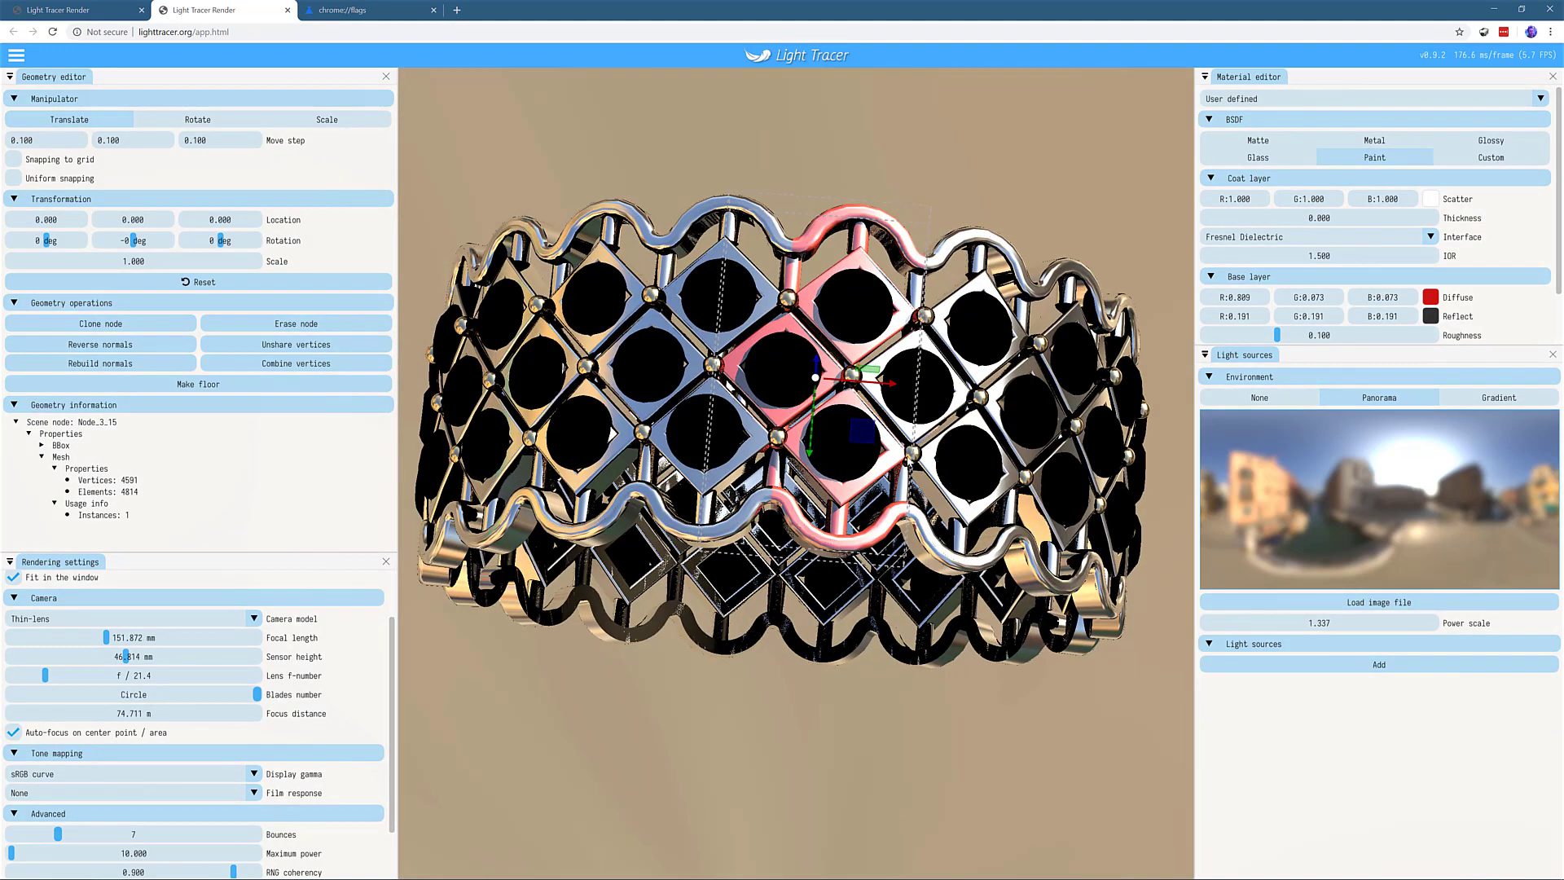
{"action": "scroll", "coordinate": [908, 461], "scroll_direction": "up", "scroll_amount": 2}
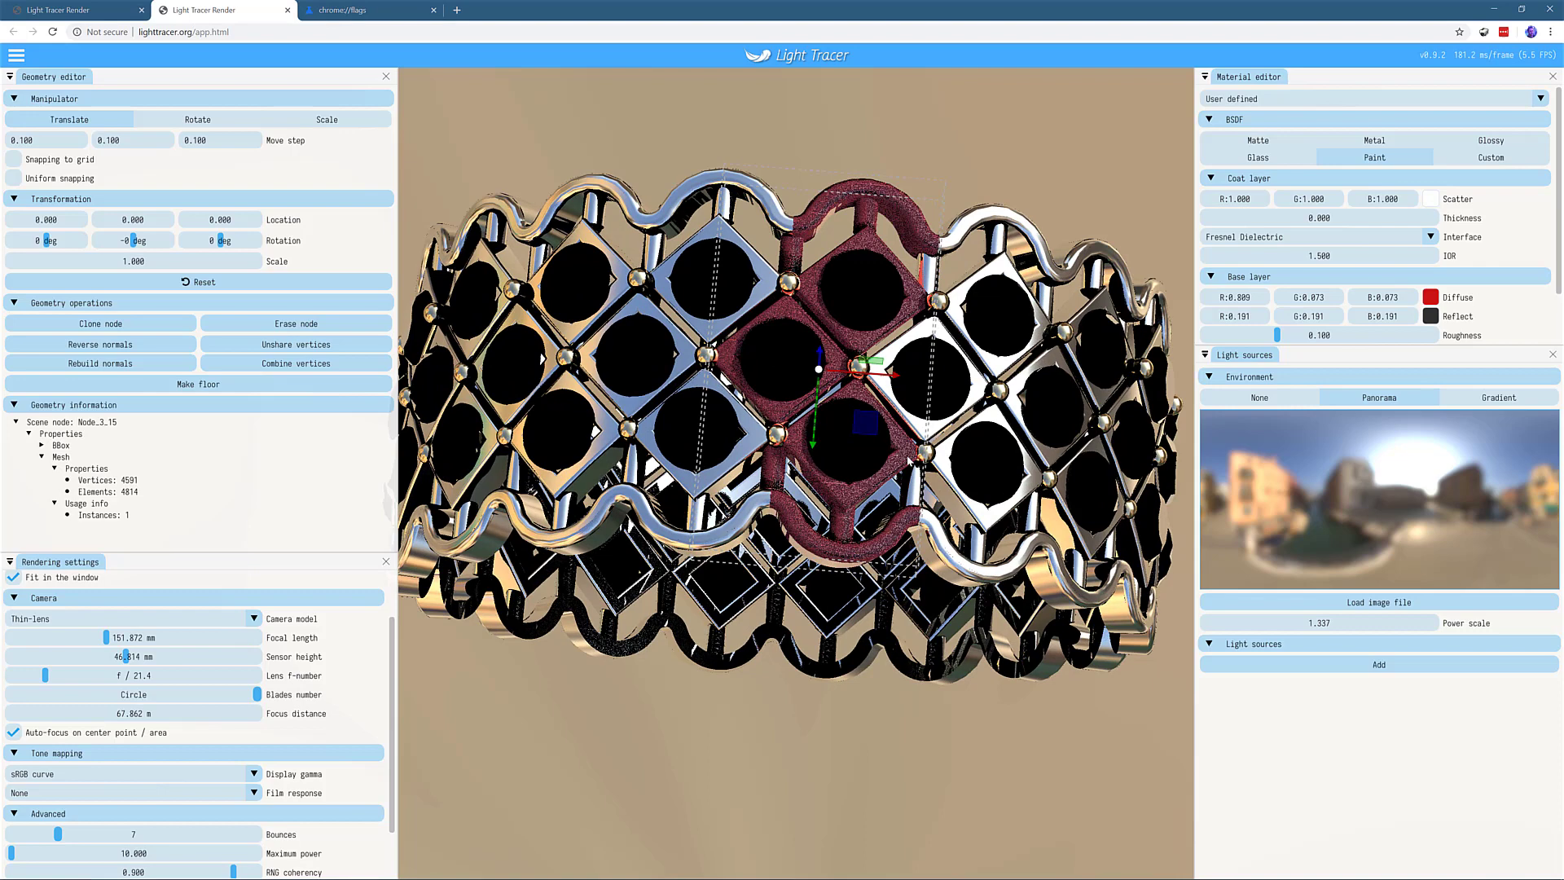
{"action": "scroll", "coordinate": [908, 461], "scroll_direction": "down", "scroll_amount": 1}
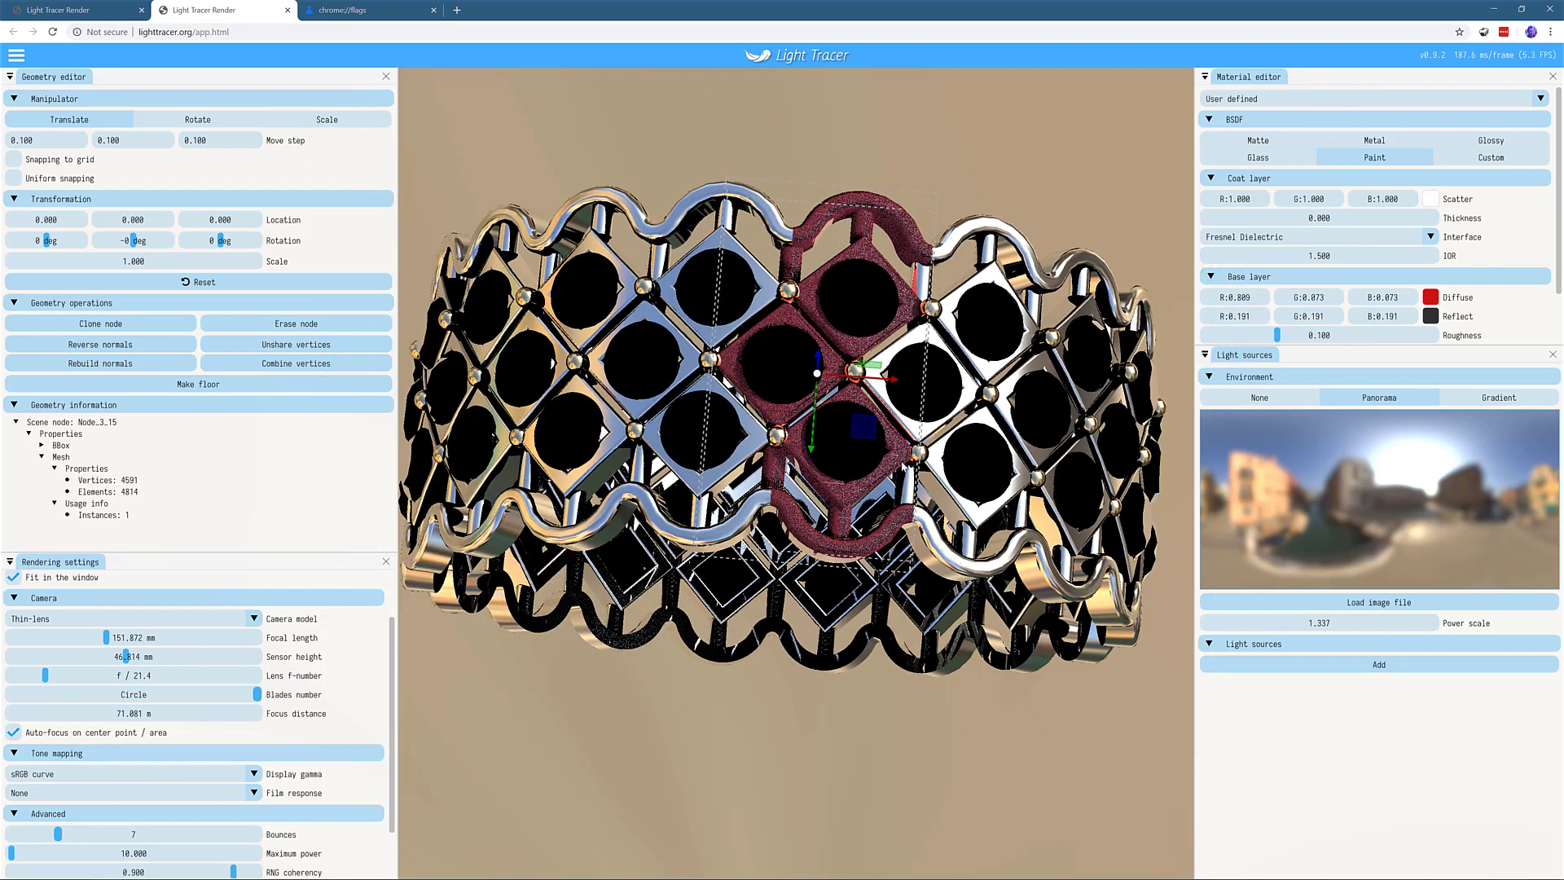
{"action": "left_click_drag", "start_coordinate": [903, 466], "coordinate": [889, 471]}
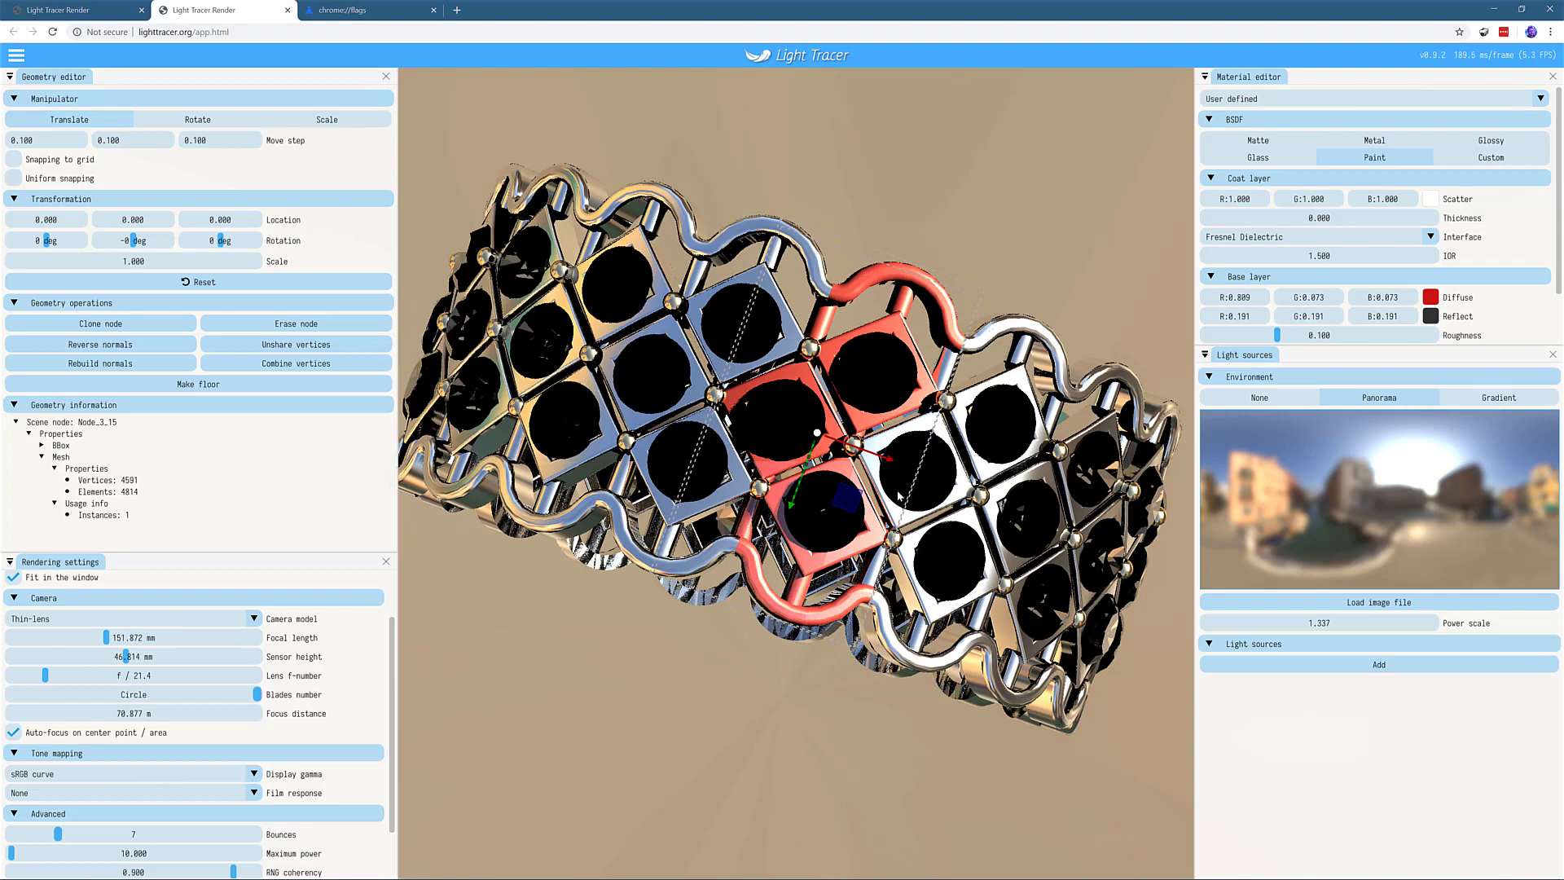
{"action": "left_click_drag", "start_coordinate": [765, 444], "coordinate": [787, 482]}
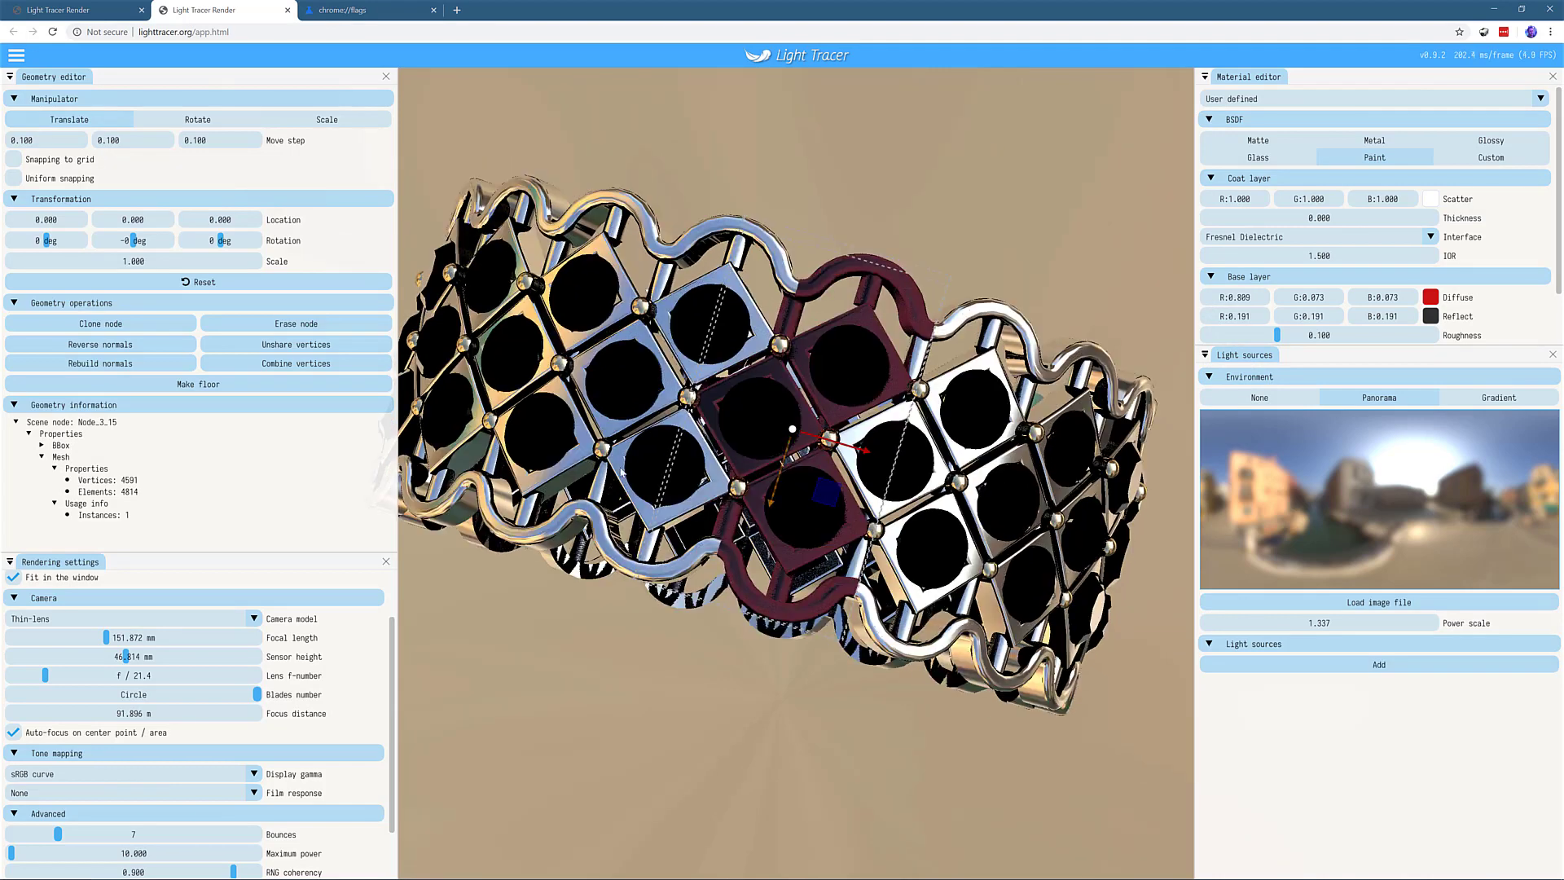
- Set focal length to 68.779 mm, then use a Thin-lens camera with an f/2.7 aperture
{"action": "left_click", "coordinate": [254, 619]}
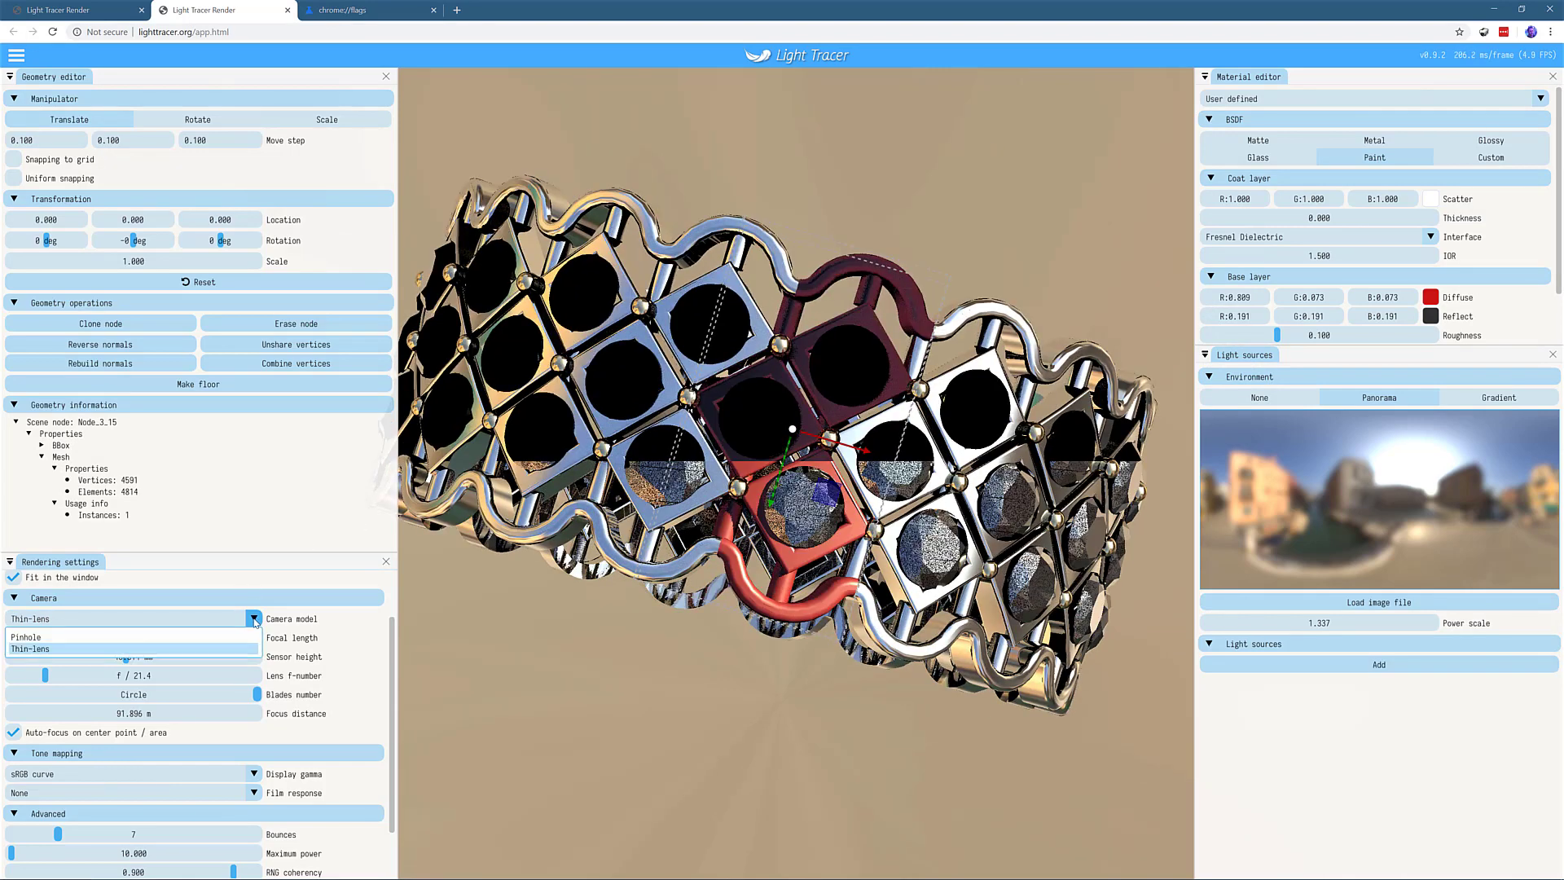
{"action": "left_click", "coordinate": [53, 637]}
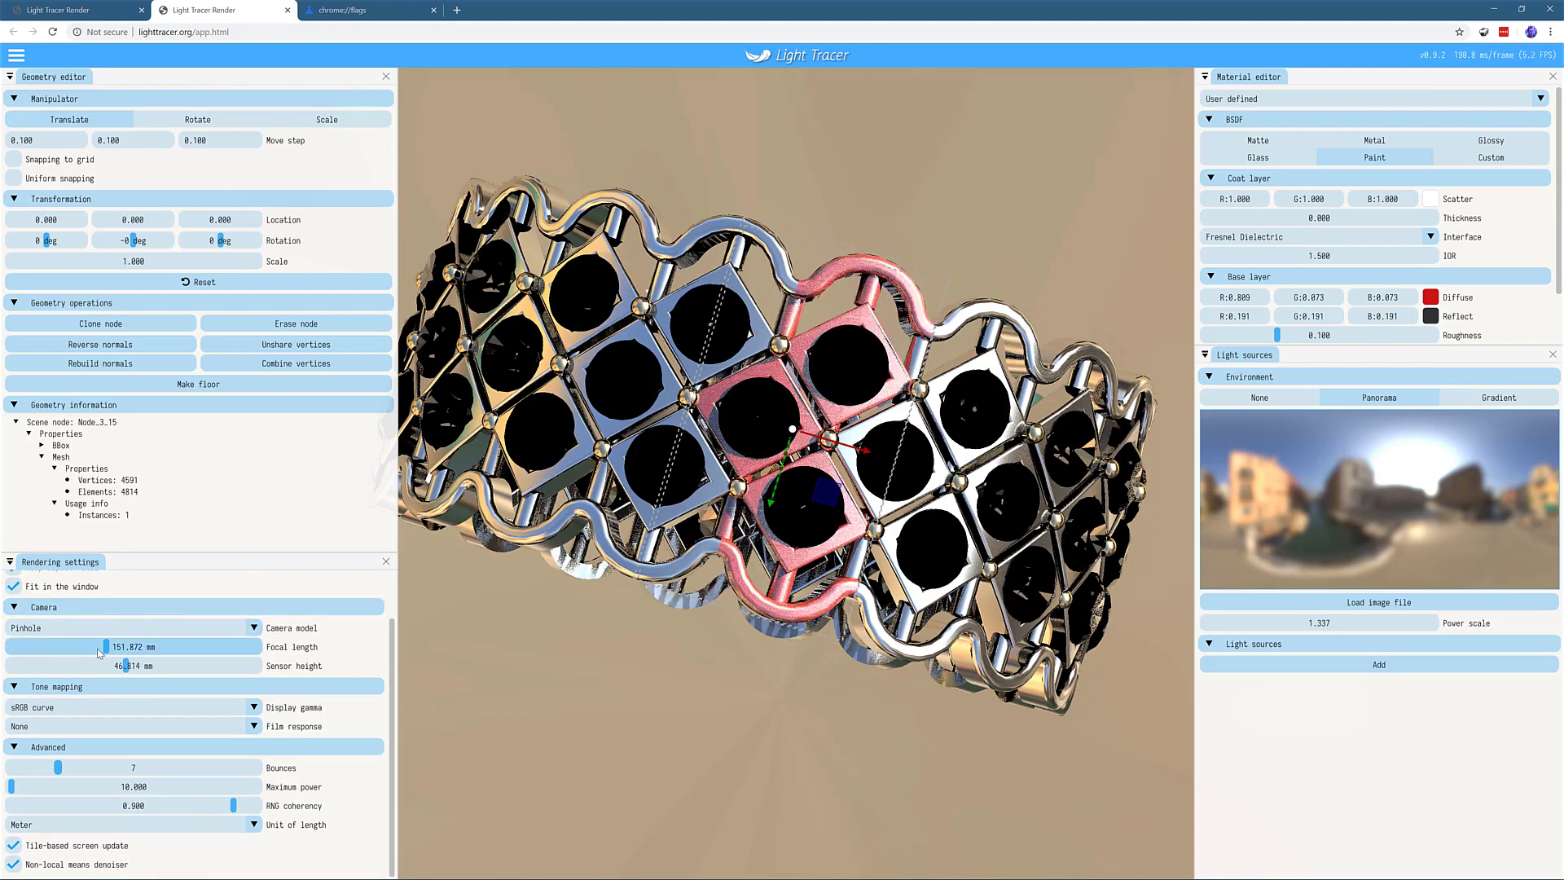
{"action": "left_click_drag", "start_coordinate": [122, 649], "coordinate": [74, 652]}
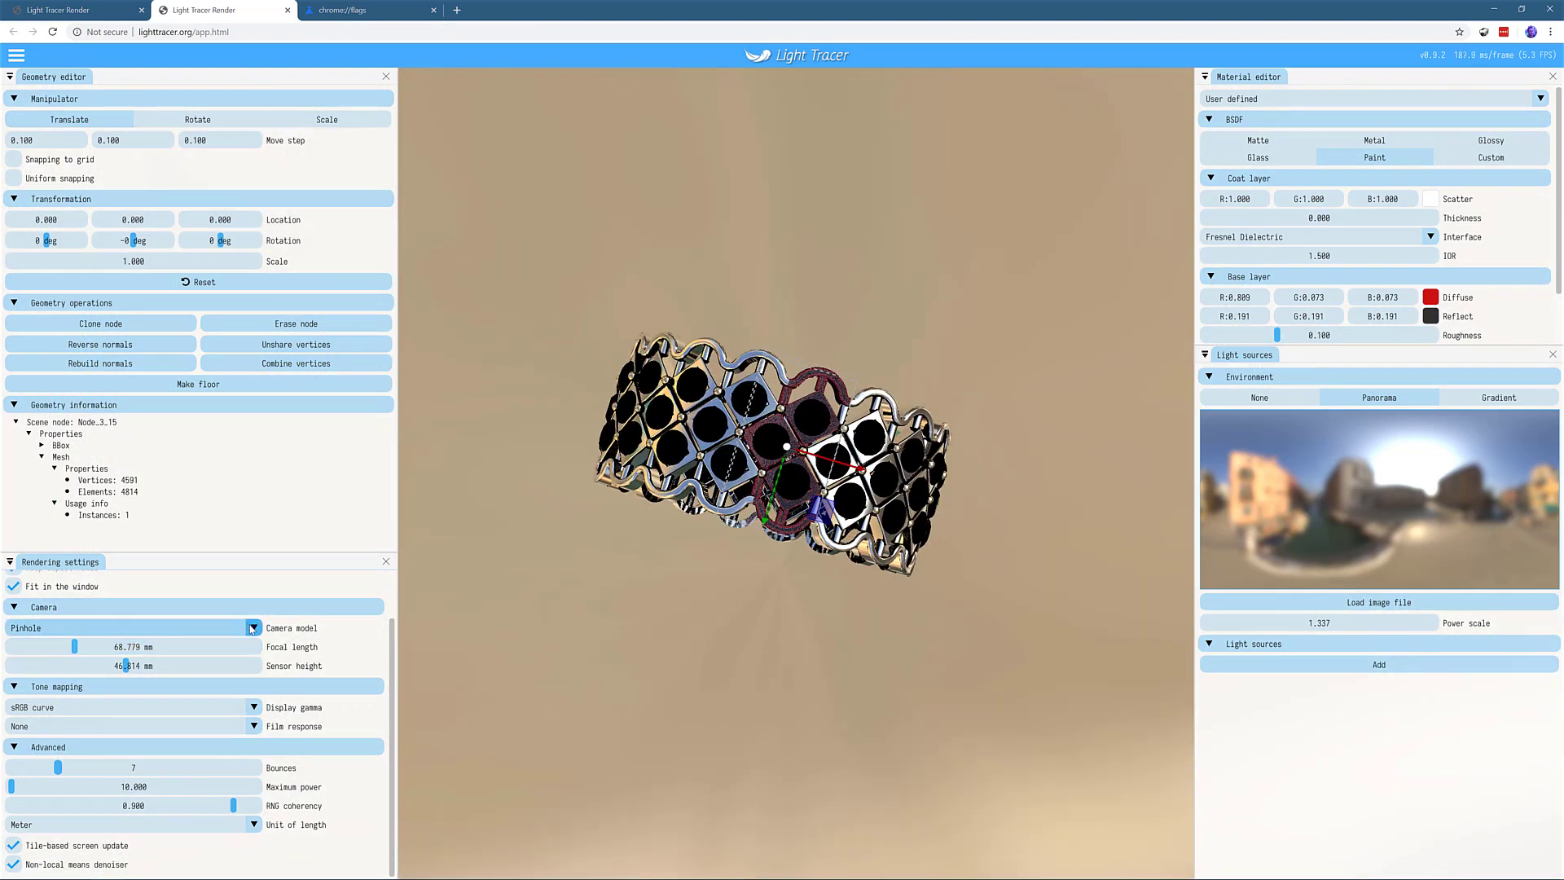
{"action": "left_click", "coordinate": [253, 628]}
{"action": "left_click", "coordinate": [47, 663]}
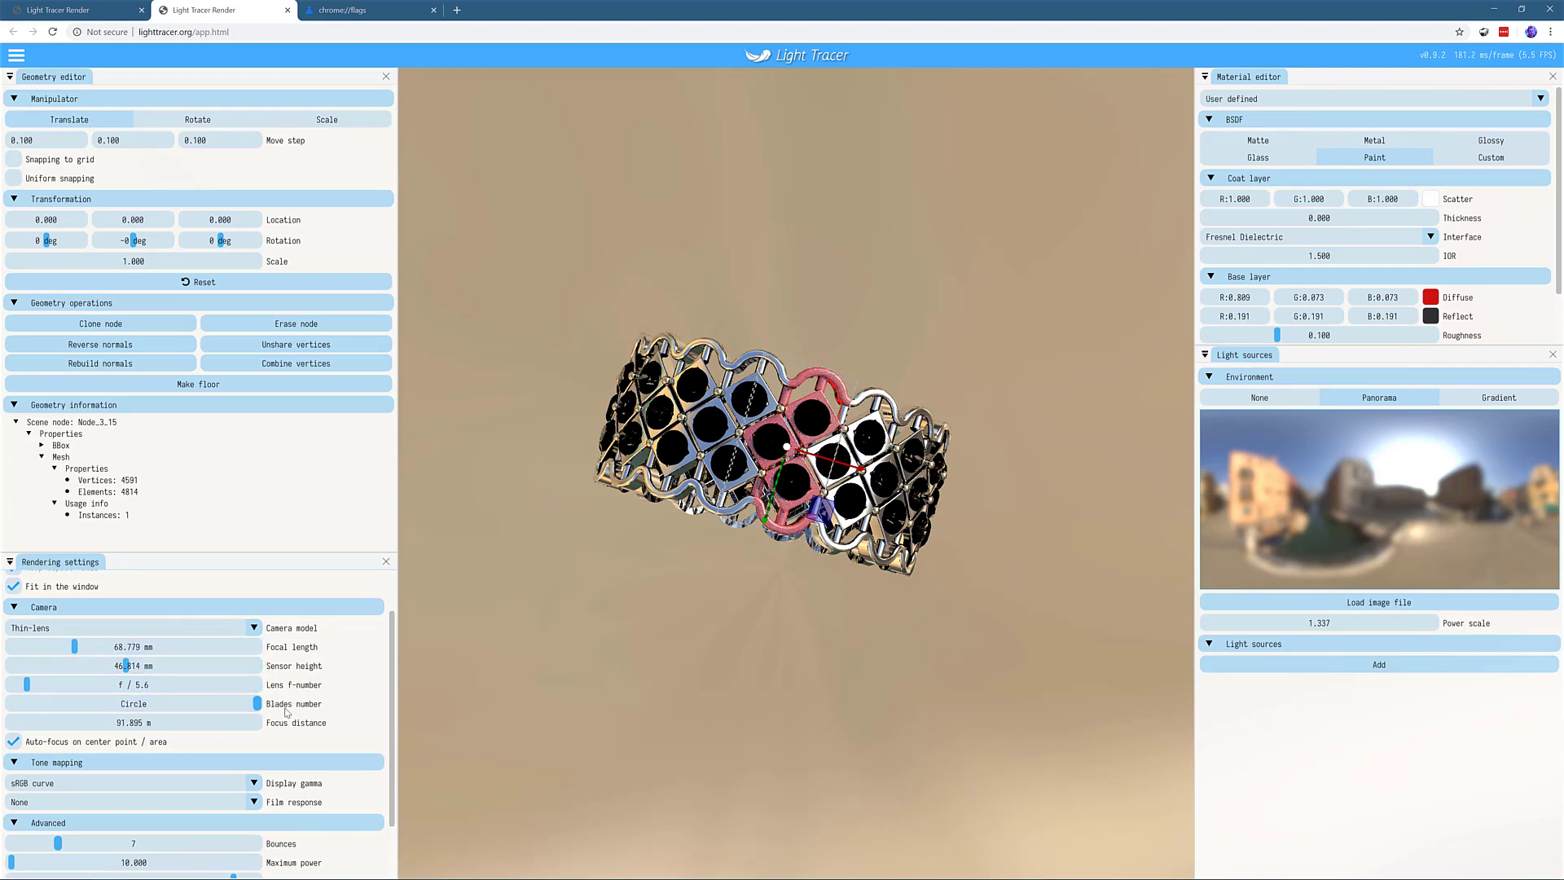
{"action": "left_click", "coordinate": [130, 724]}
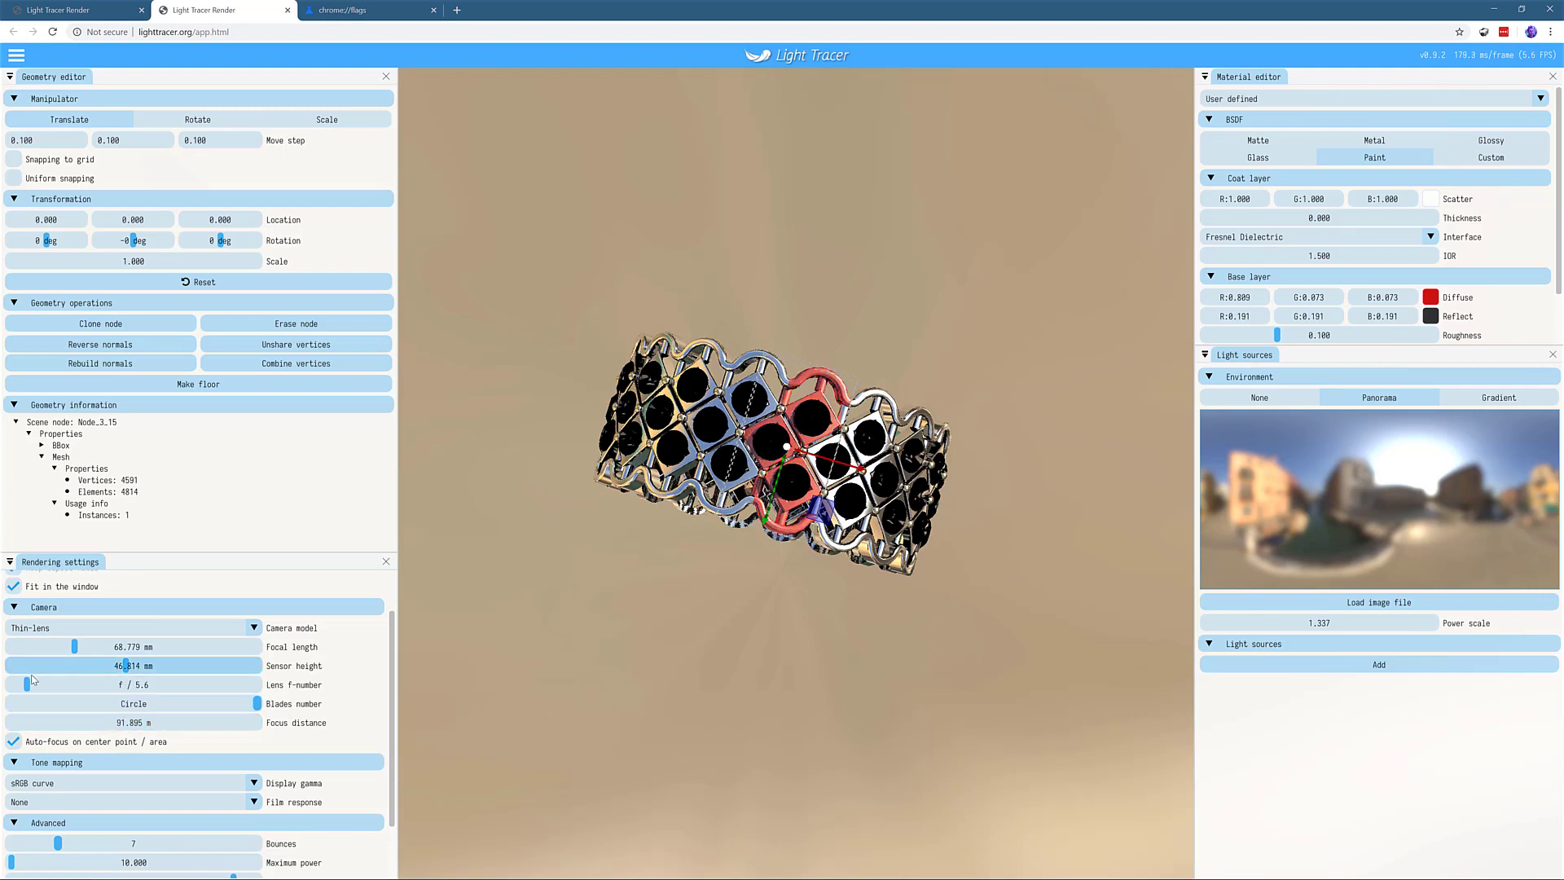
{"action": "left_click_drag", "start_coordinate": [28, 685], "coordinate": [22, 688]}
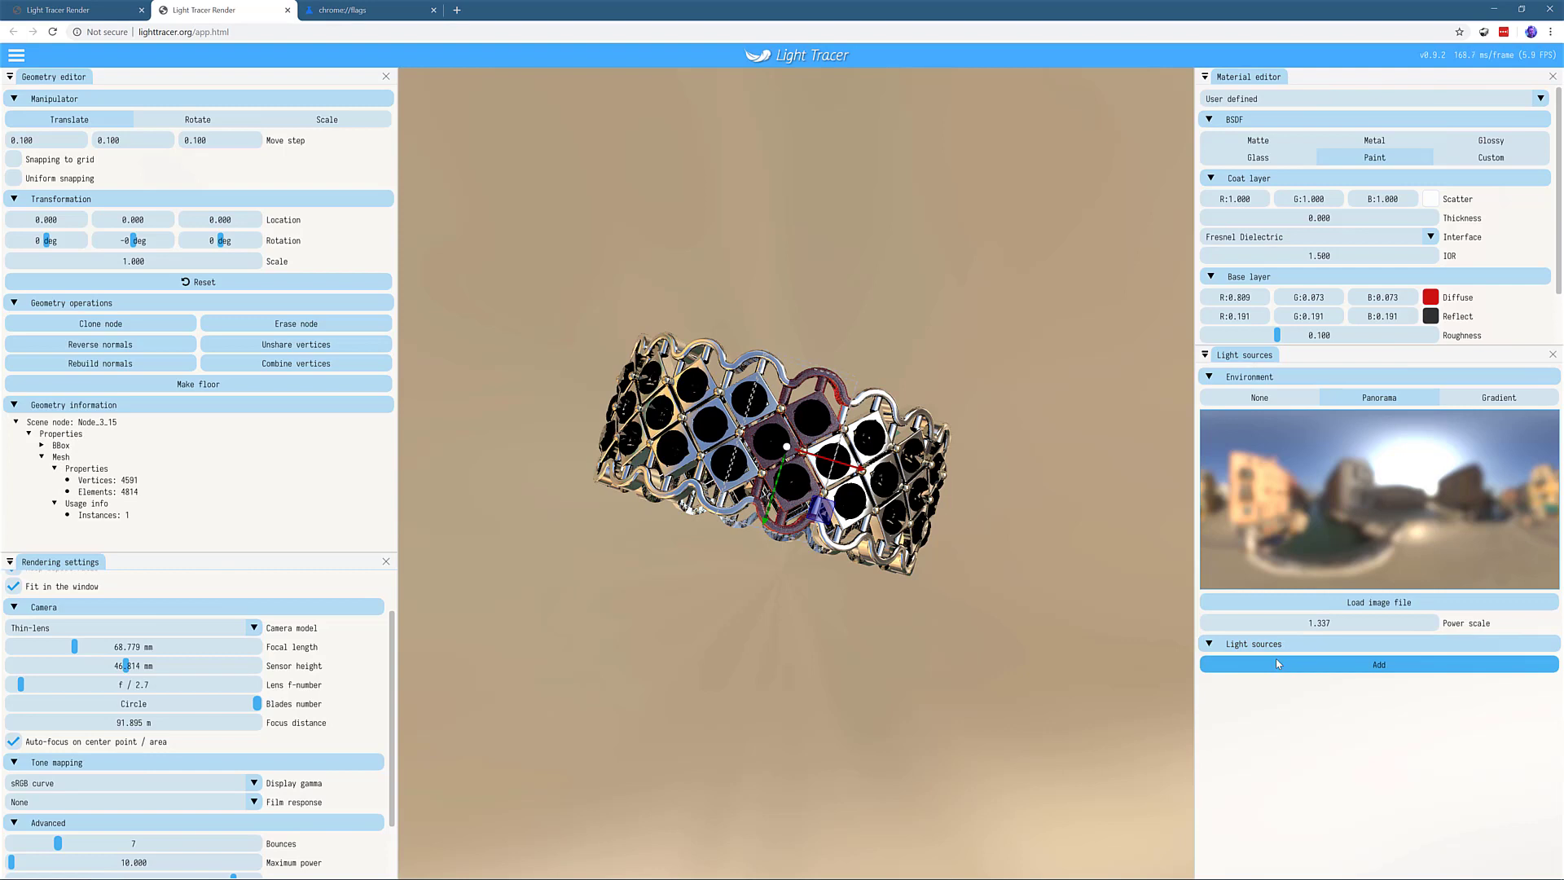
- Switch the environment from panorama to Gradient and add a new light source
{"action": "left_click", "coordinate": [1263, 399]}
{"action": "left_click", "coordinate": [1504, 399]}
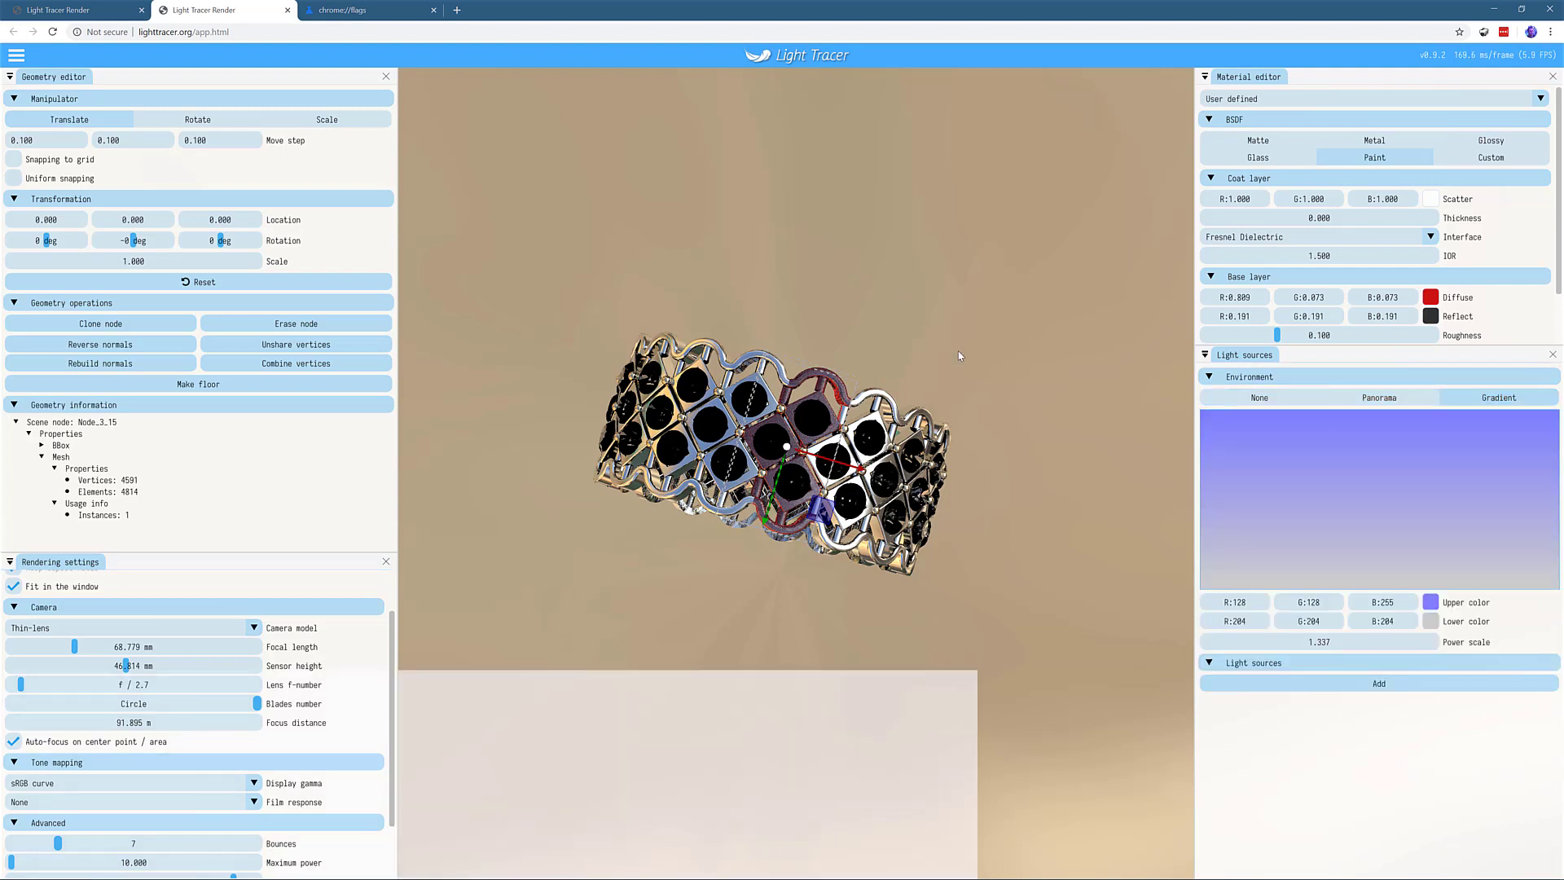
{"action": "left_click", "coordinate": [1352, 685]}
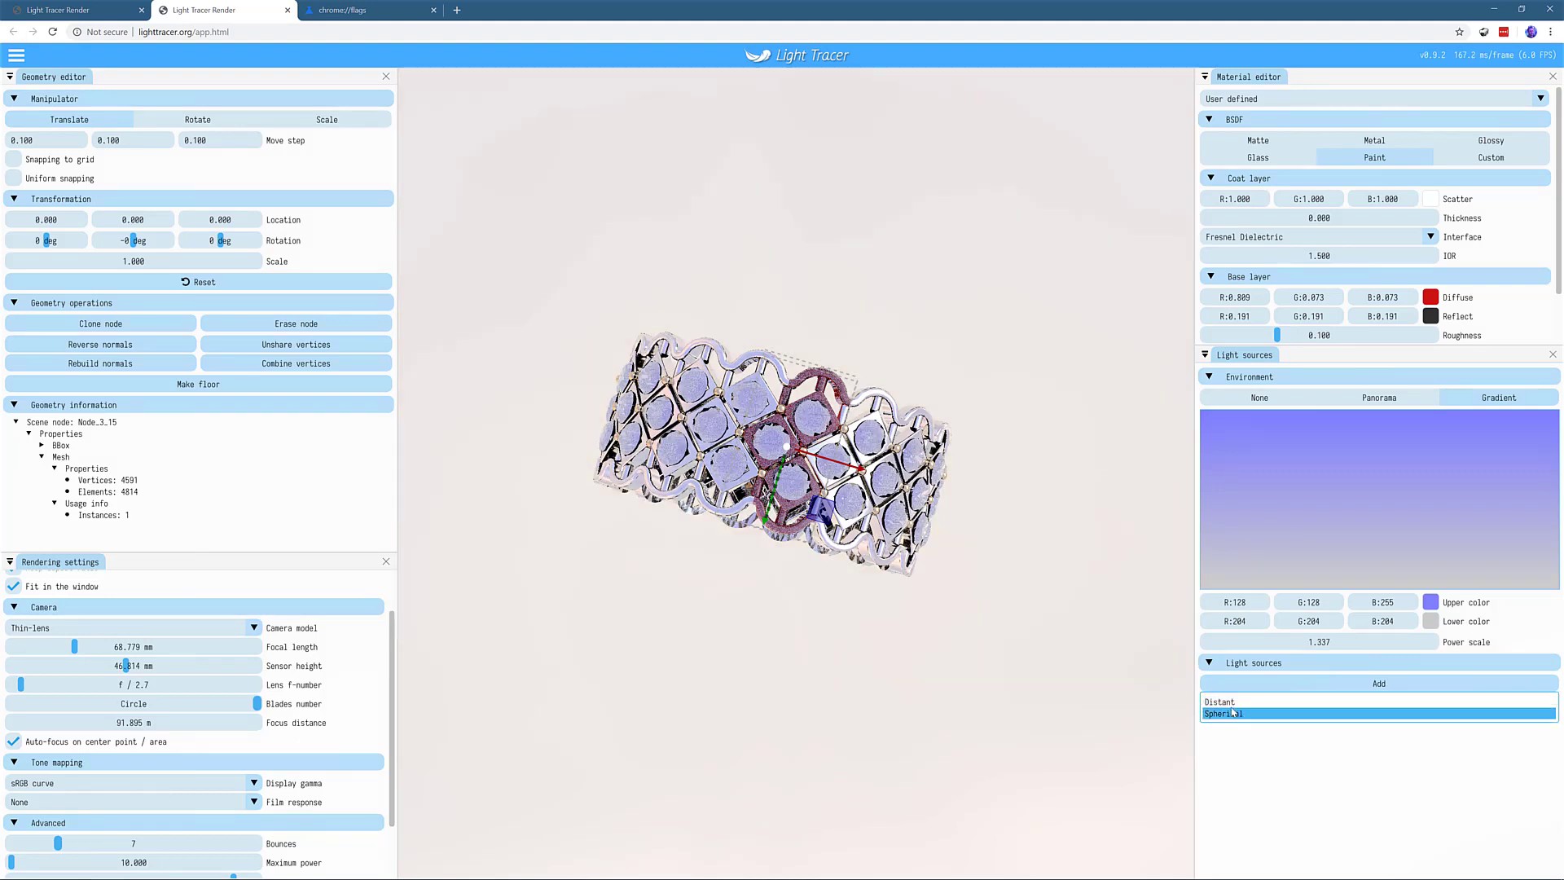
{"action": "left_click", "coordinate": [1231, 712]}
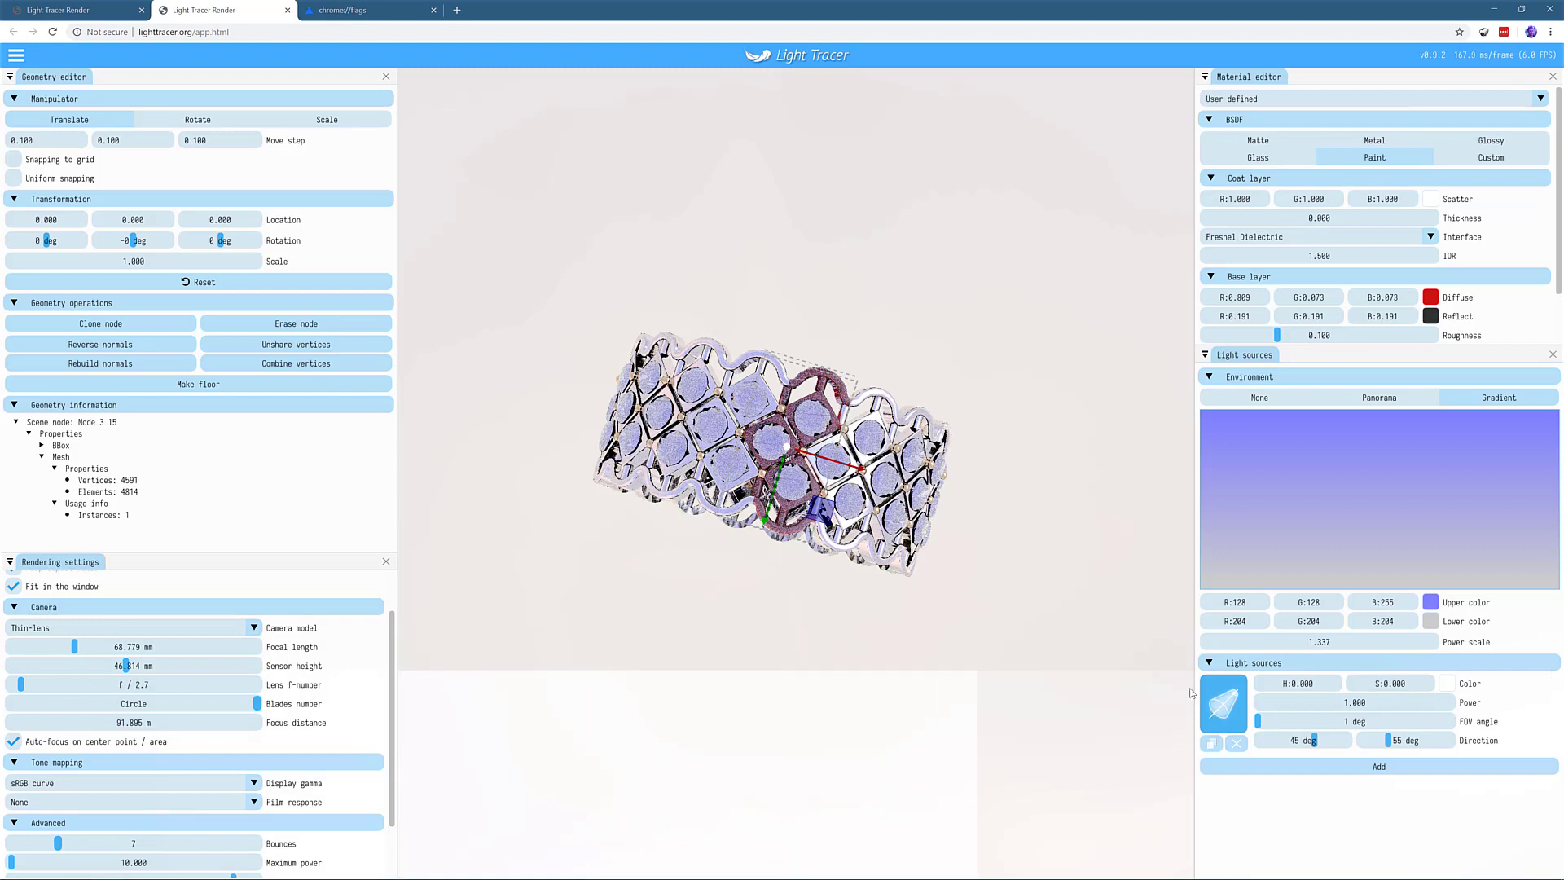
- Make the new light green and widen its FOV angle to 92 deg
{"action": "left_click", "coordinate": [1299, 683]}
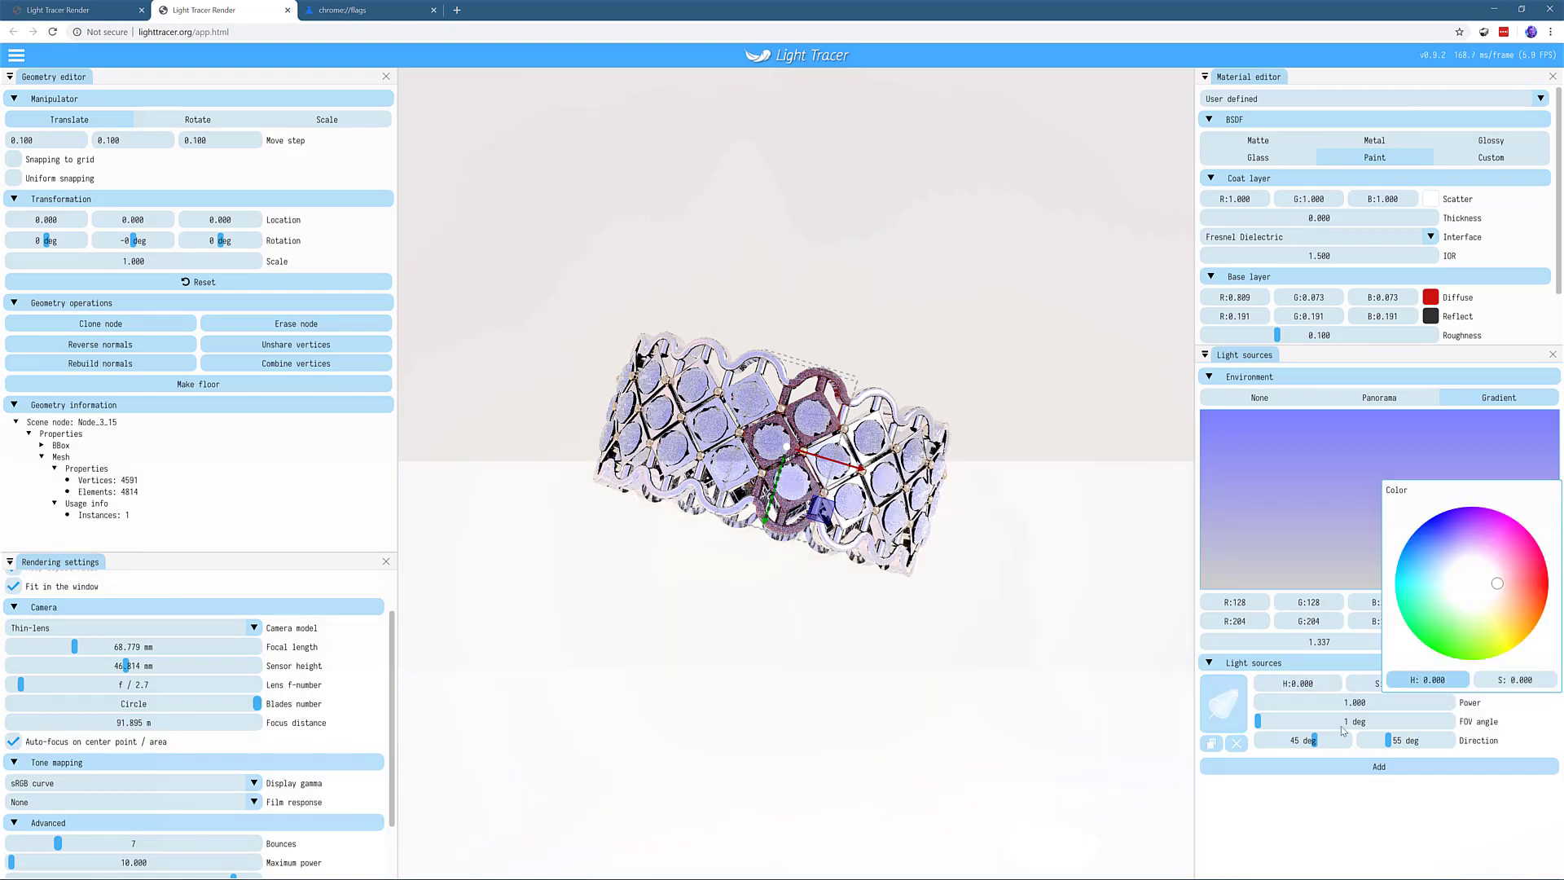
{"action": "left_click_drag", "start_coordinate": [1455, 637], "coordinate": [1444, 659]}
{"action": "left_click", "coordinate": [1332, 724]}
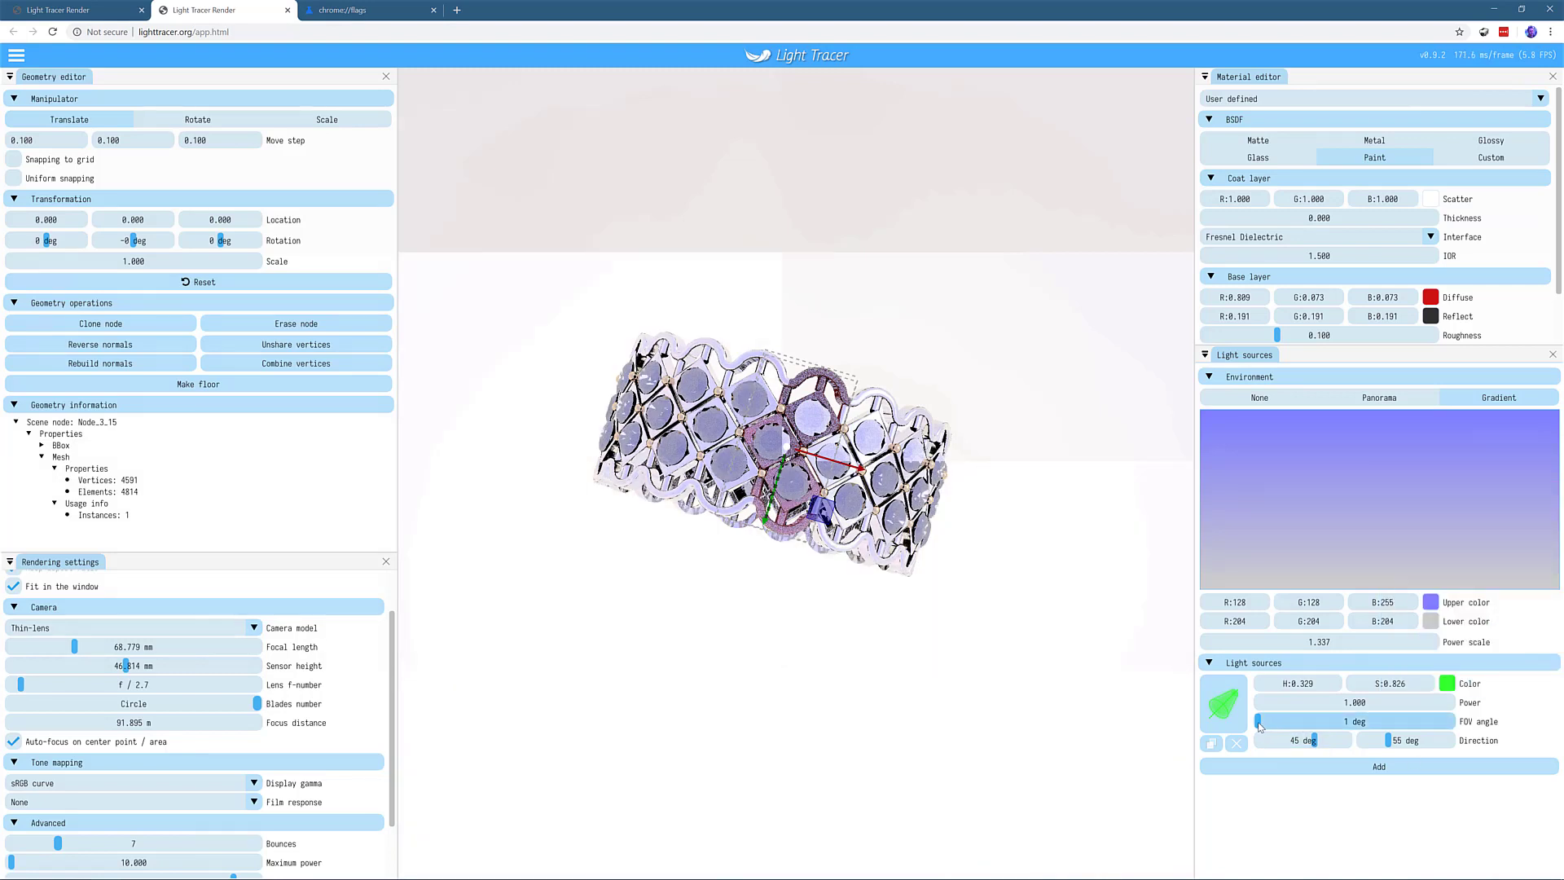
{"action": "left_click_drag", "start_coordinate": [1258, 725], "coordinate": [1357, 720]}
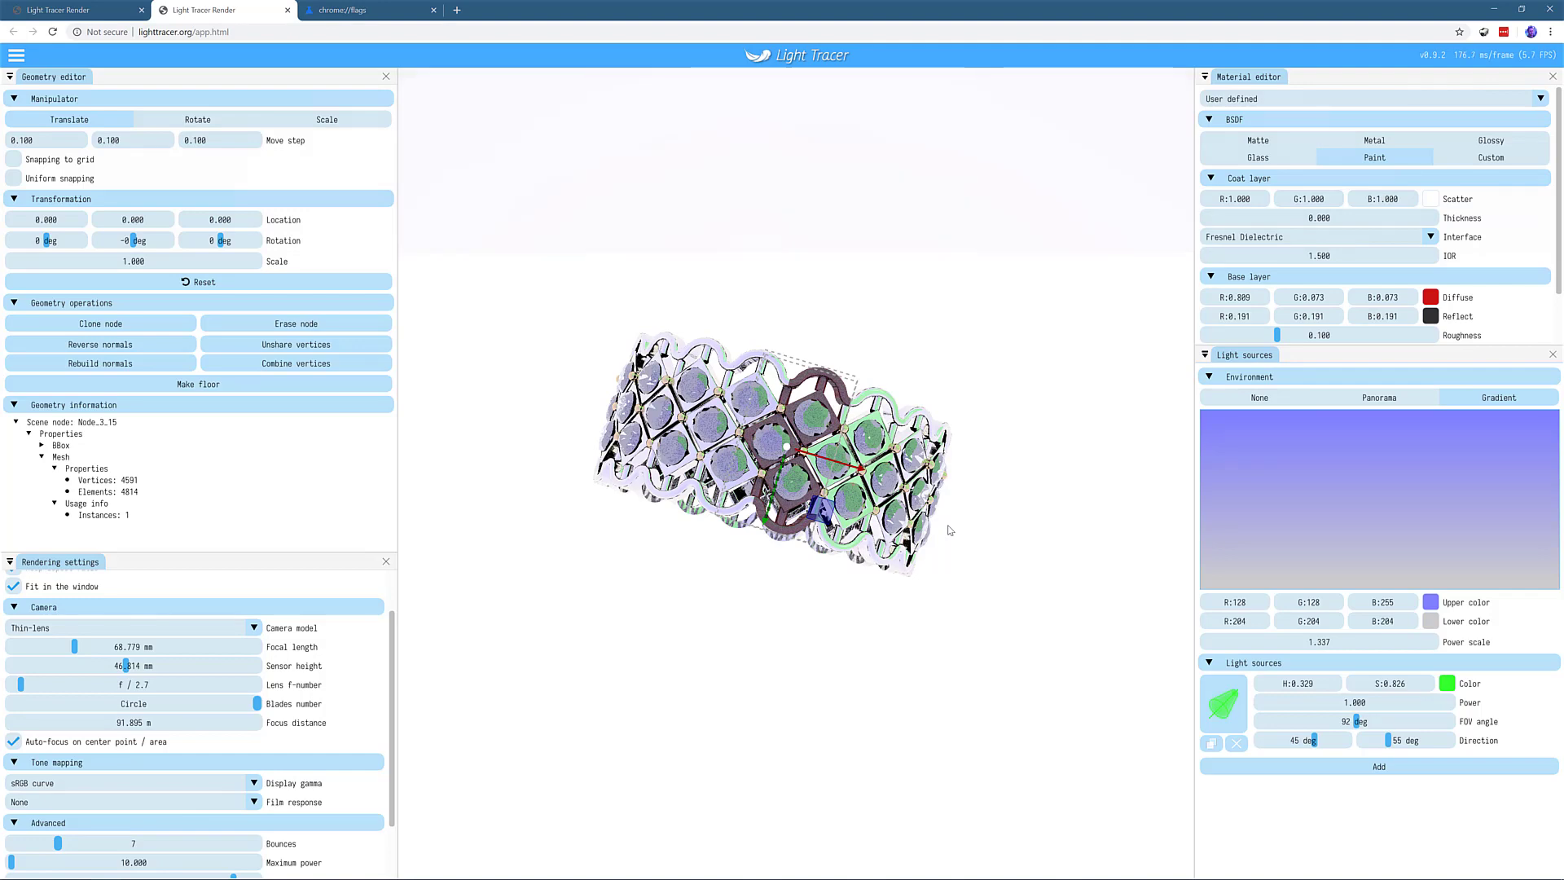
{"action": "left_click_drag", "start_coordinate": [781, 540], "coordinate": [969, 530]}
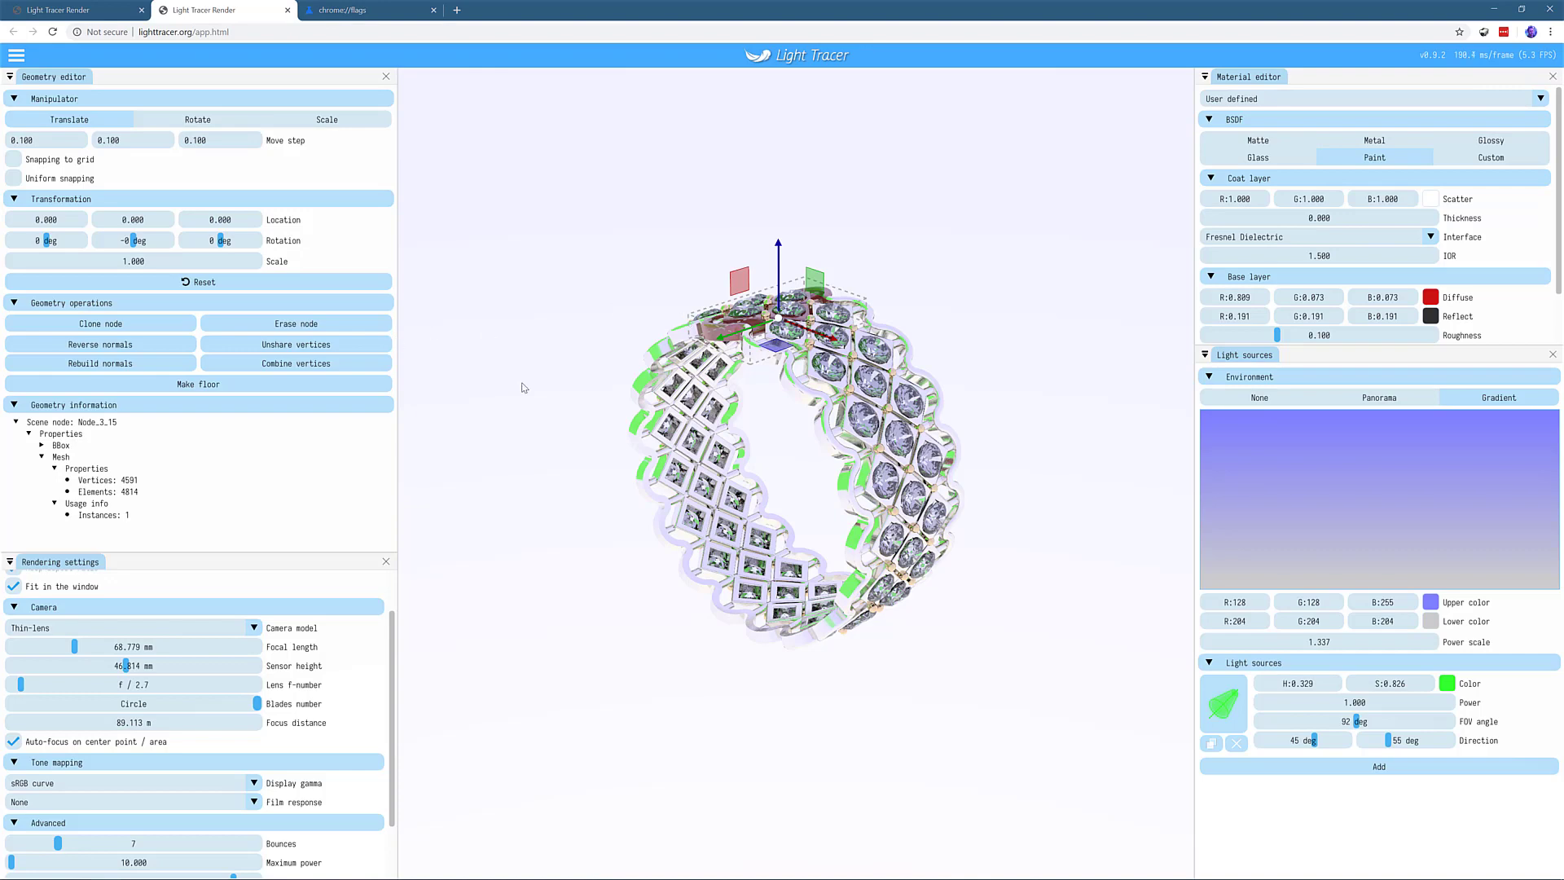
- Set Chrome's 'Choose ANGLE graphics backend' flag from OpenGL to Default
{"action": "left_click", "coordinate": [389, 12]}
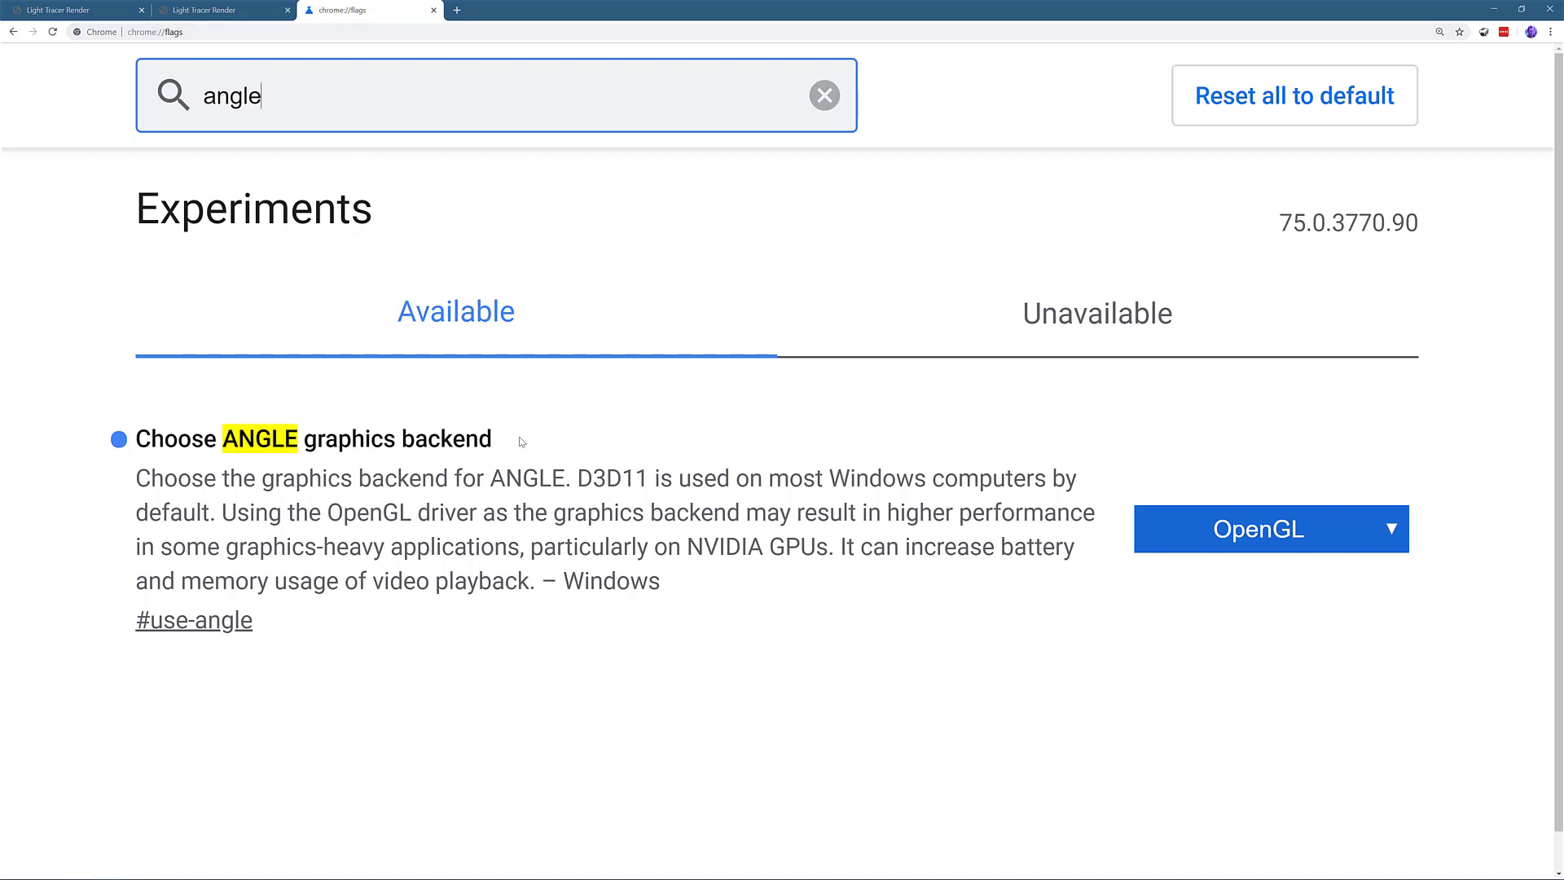
{"action": "left_click", "coordinate": [1350, 519]}
{"action": "left_click", "coordinate": [1319, 566]}
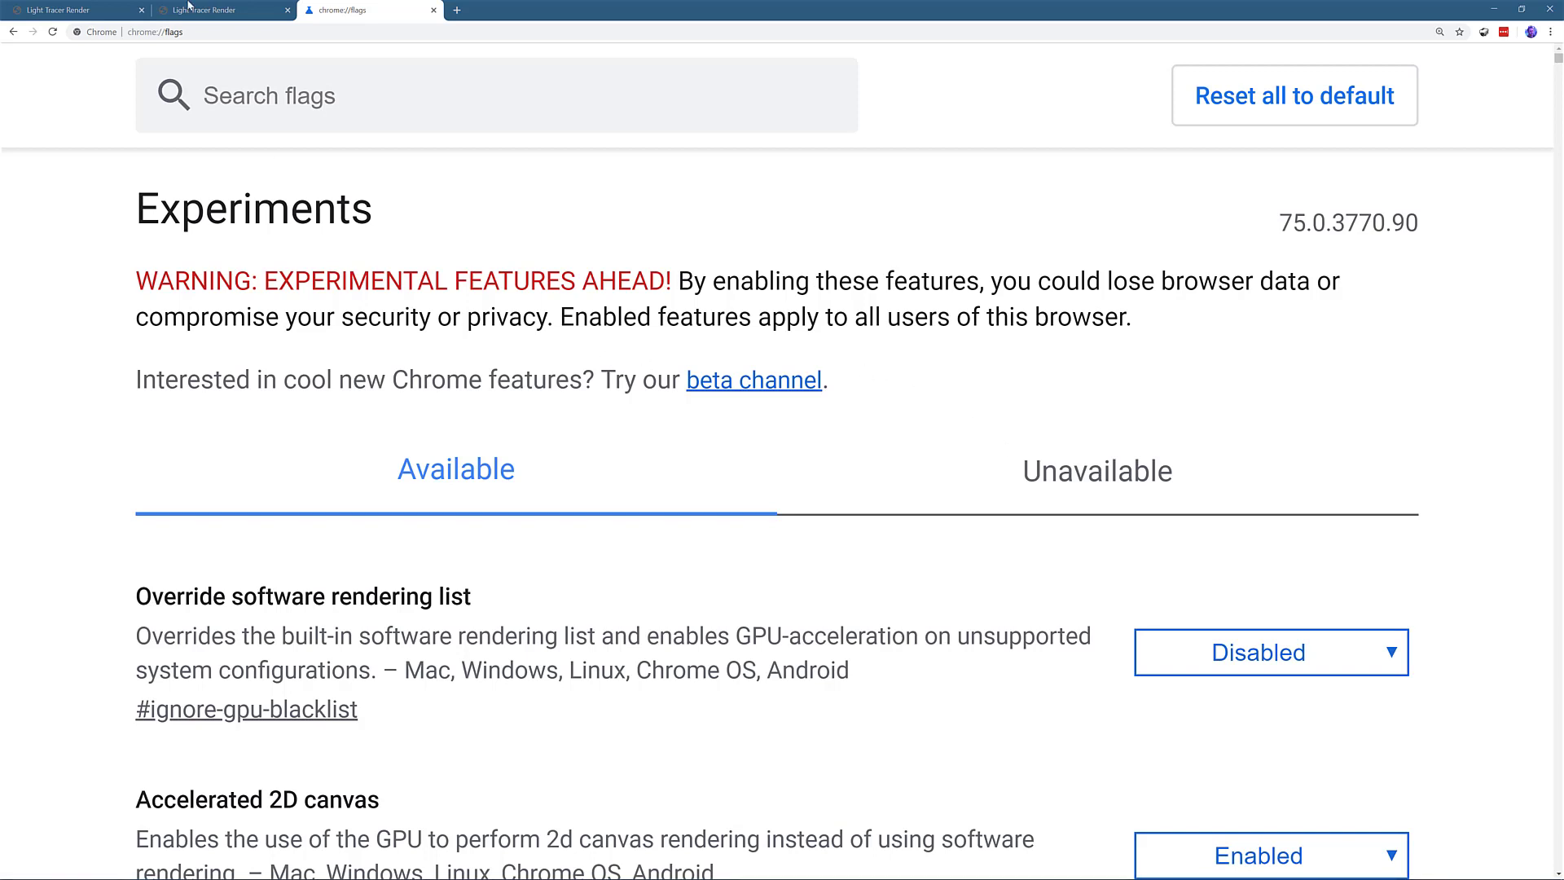
- From lighttracer.org, open issue #1 on browser performance and find its native OpenGL section
{"action": "left_click", "coordinate": [54, 13]}
{"action": "scroll", "coordinate": [994, 457], "scroll_direction": "up", "scroll_amount": 10}
{"action": "scroll", "coordinate": [995, 458], "scroll_direction": "up", "scroll_amount": 13}
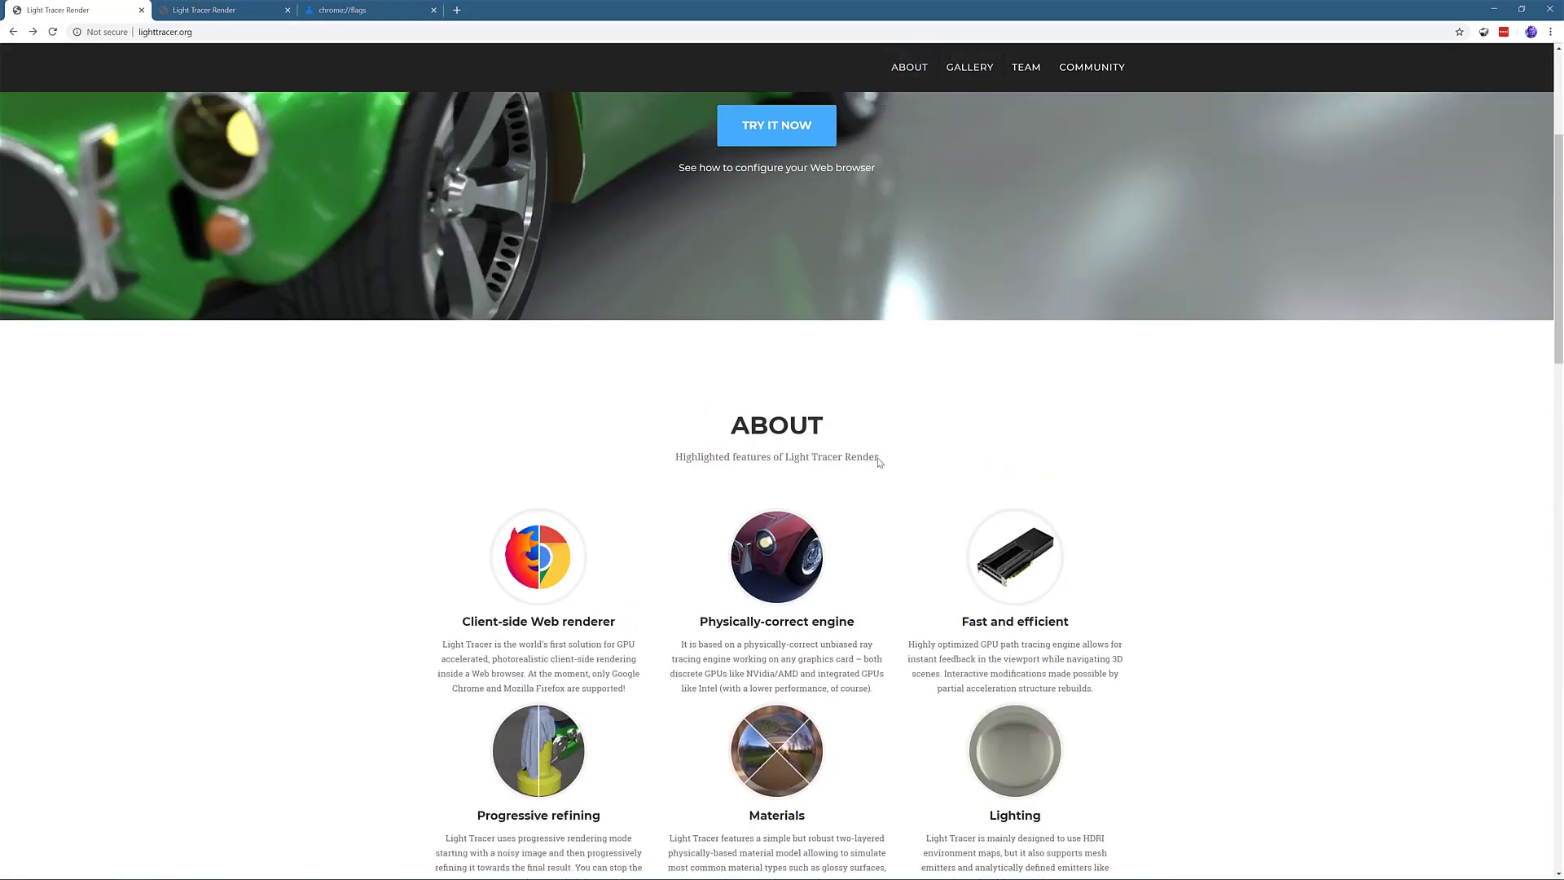
{"action": "scroll", "coordinate": [879, 462], "scroll_direction": "up", "scroll_amount": 3}
{"action": "left_click", "coordinate": [779, 403]}
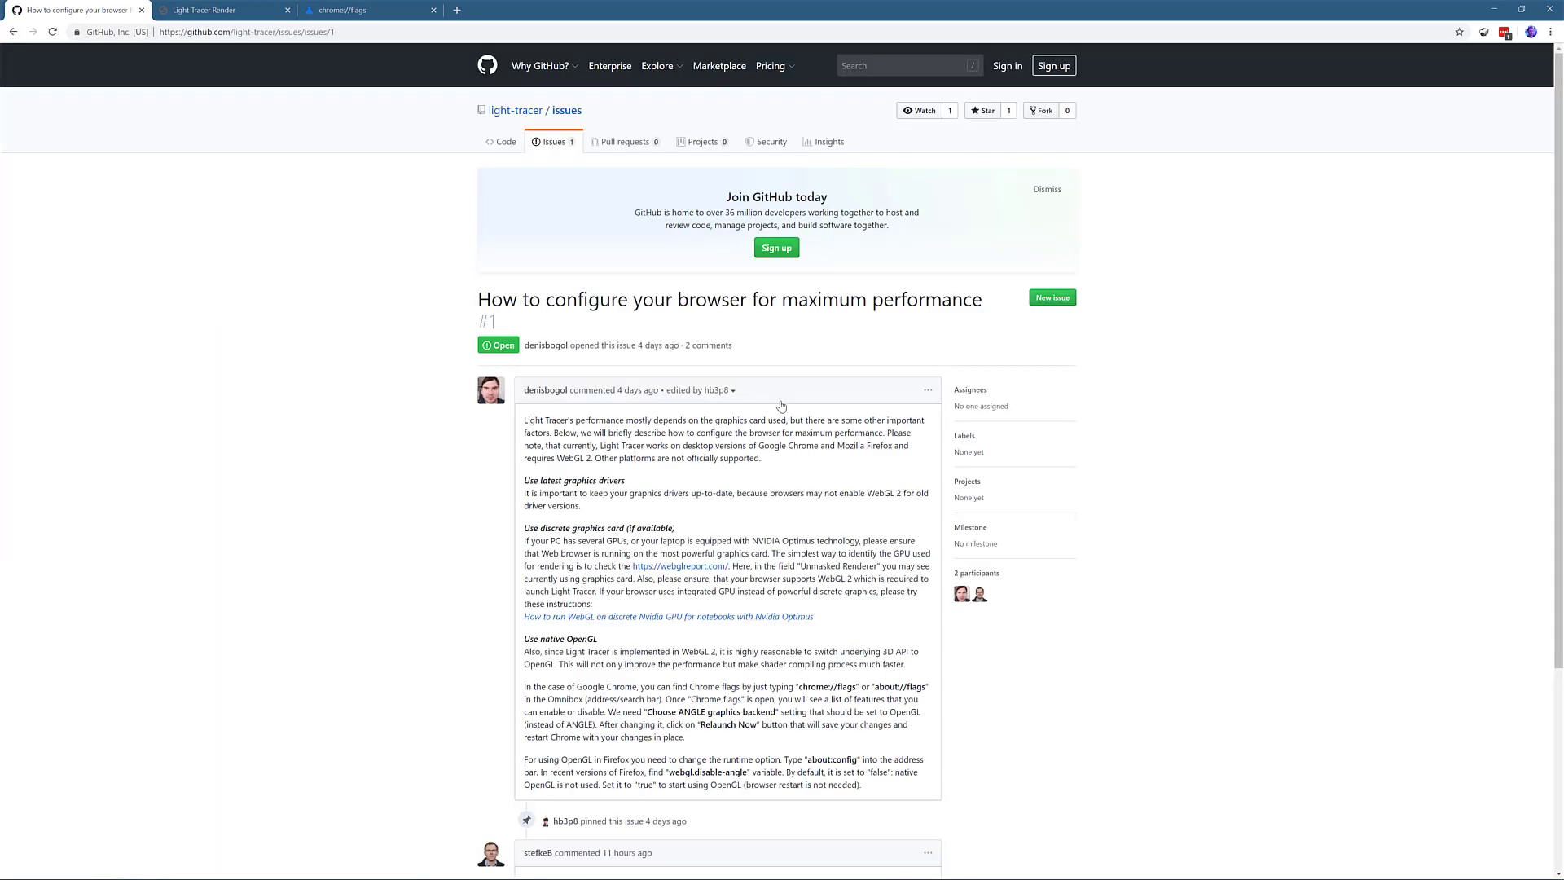
{"action": "scroll", "coordinate": [781, 405], "scroll_direction": "up", "scroll_amount": 6, "text": "ctrl"}
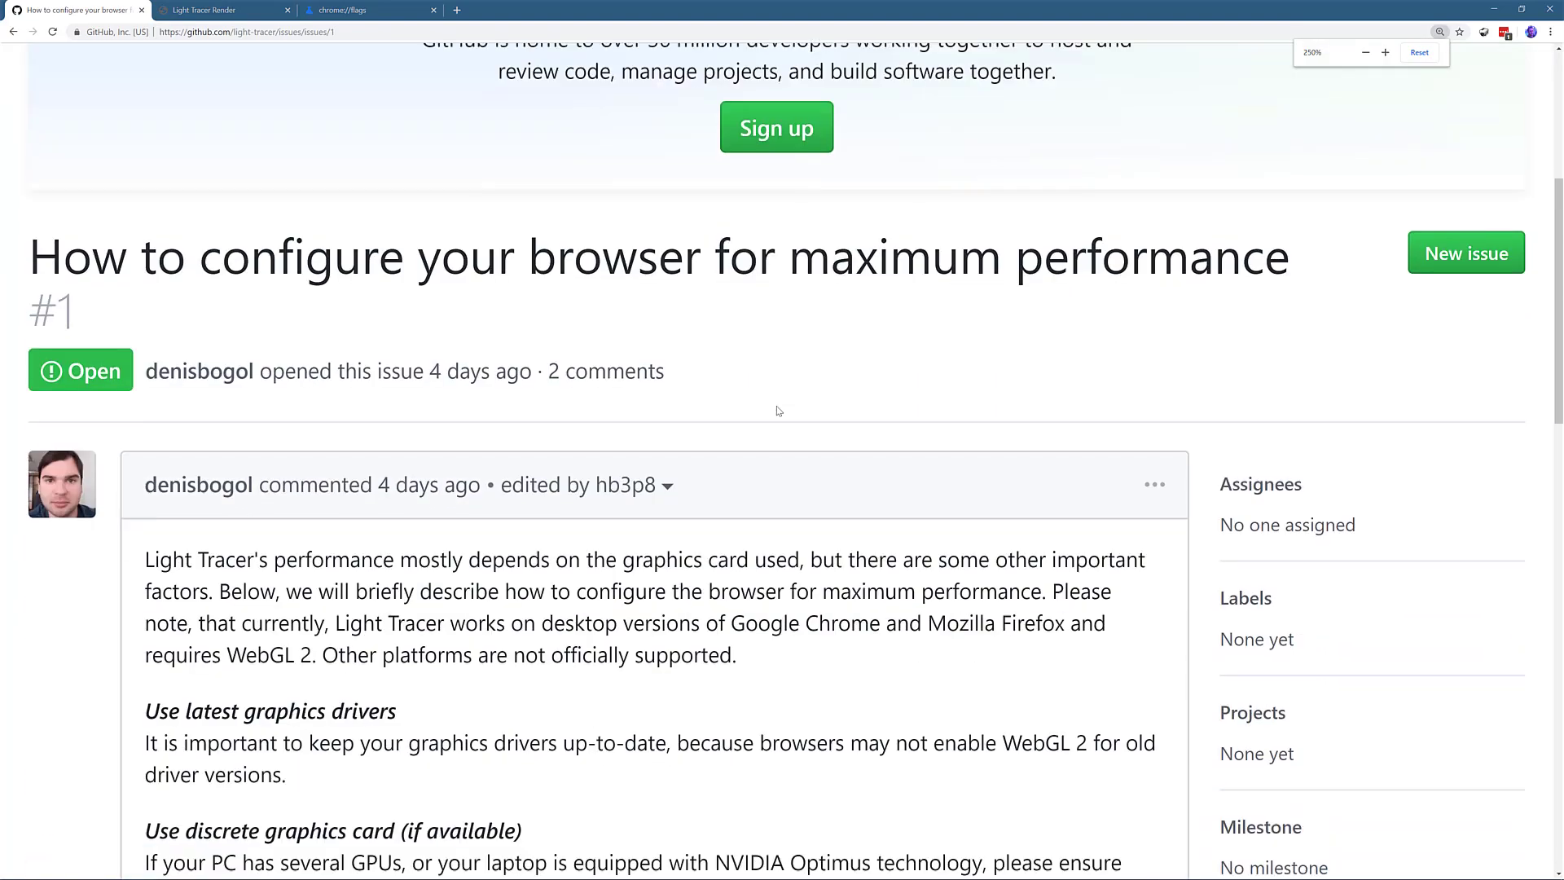
{"action": "scroll", "coordinate": [779, 411], "scroll_direction": "down", "scroll_amount": 5}
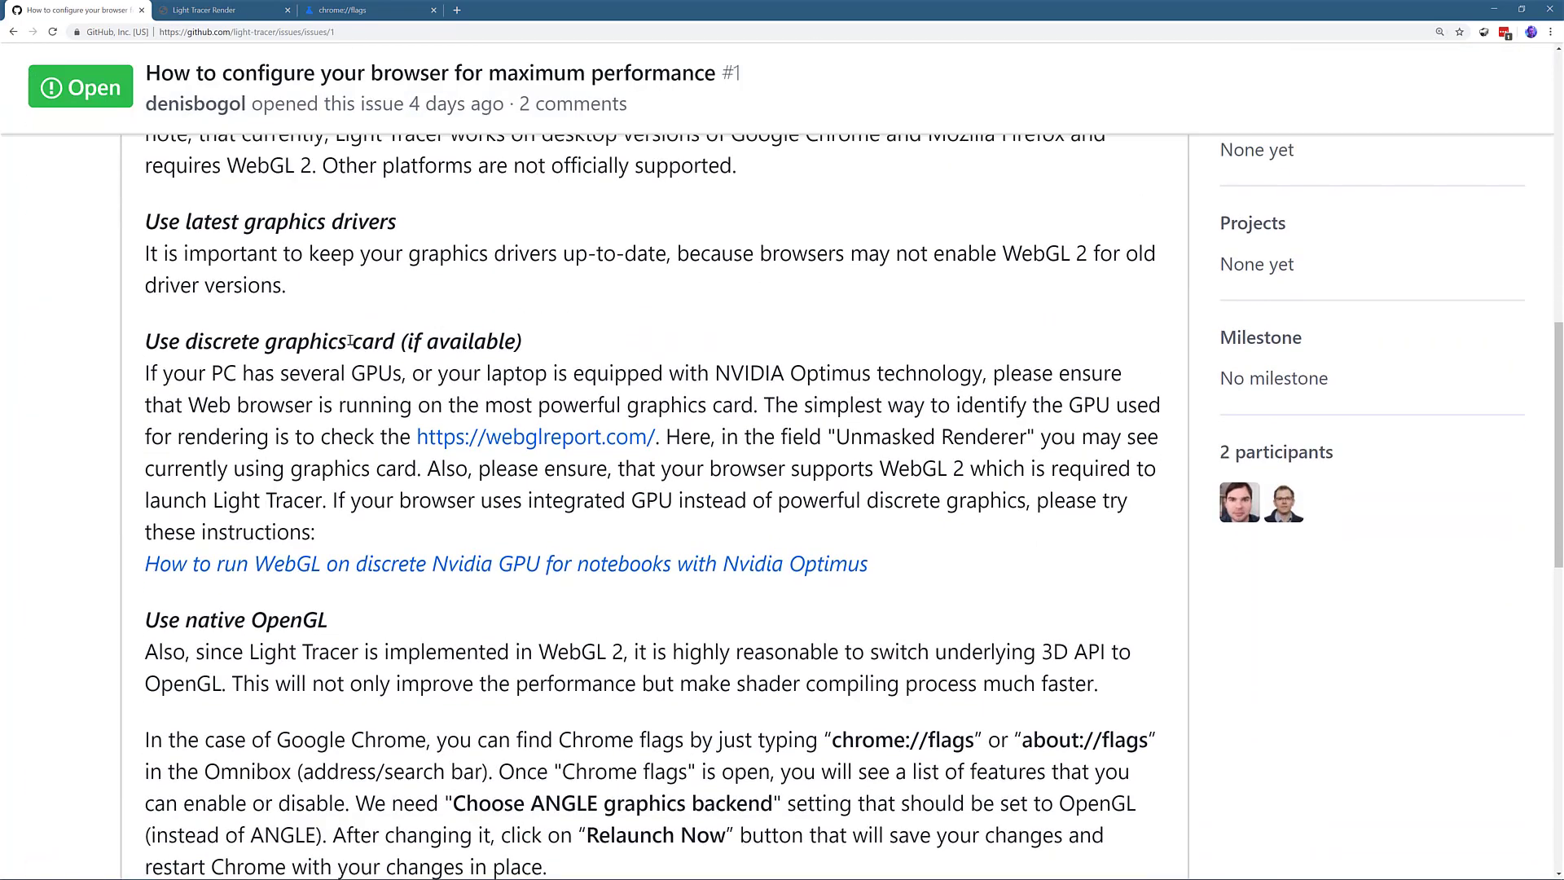
{"action": "scroll", "coordinate": [346, 341], "scroll_direction": "down", "scroll_amount": 2}
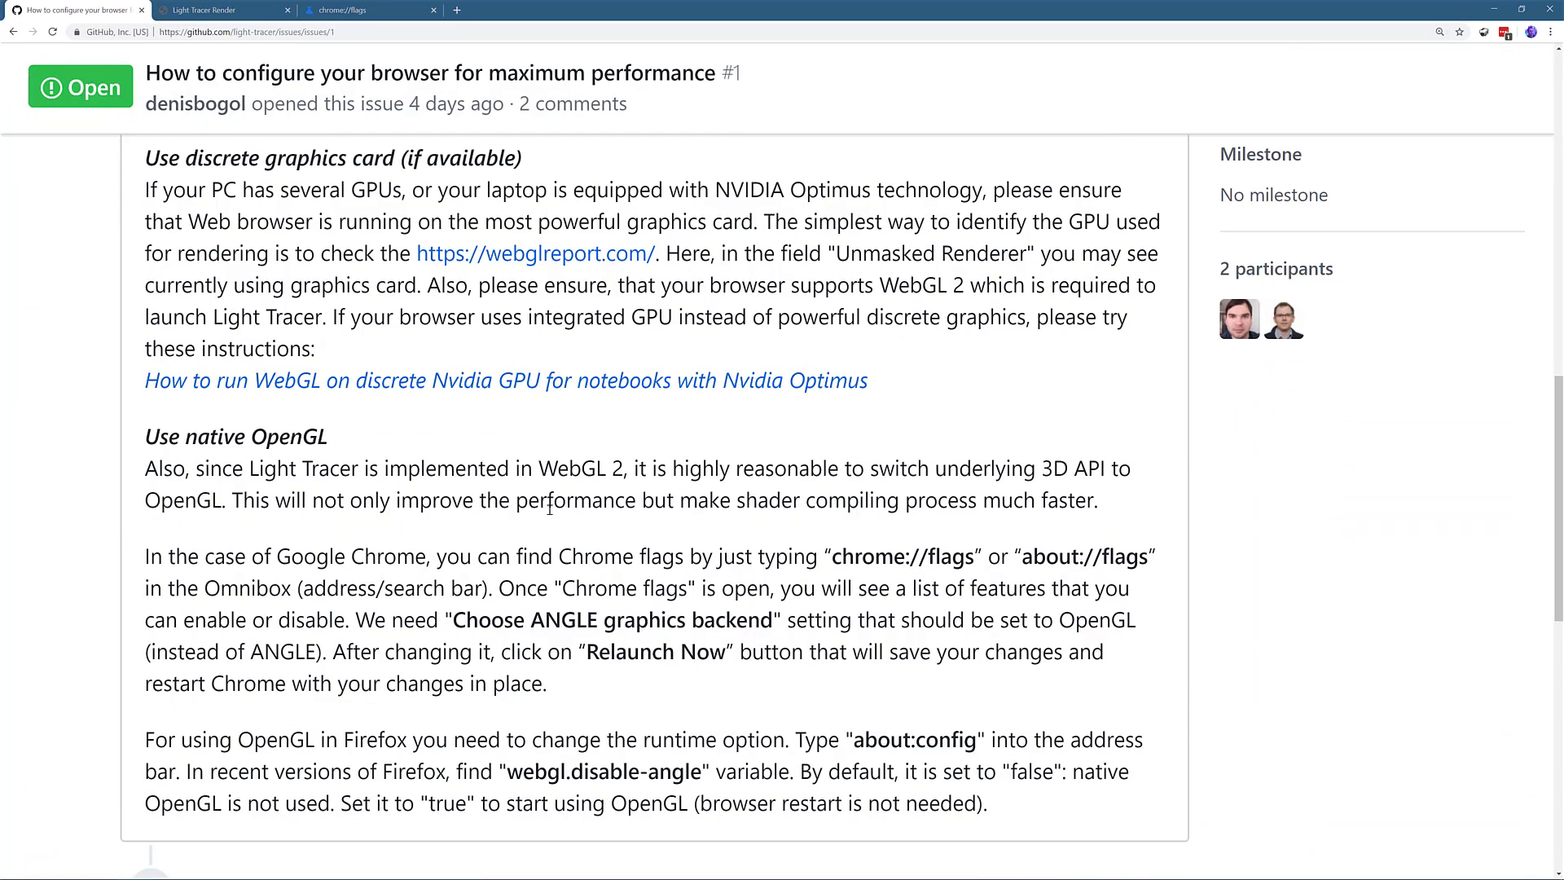